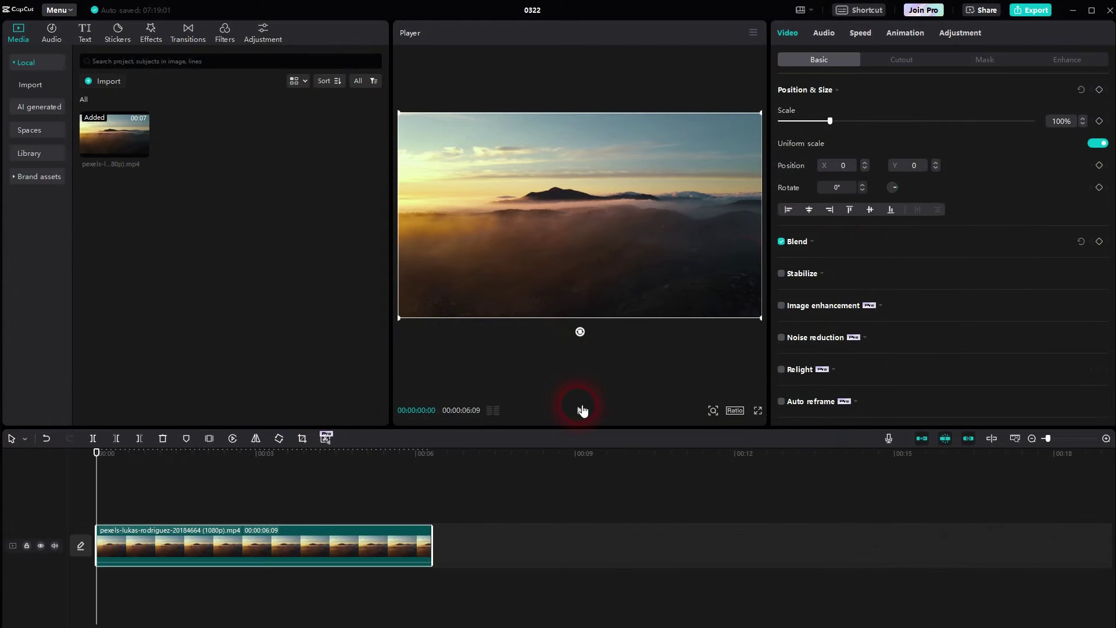
Step: Play the landscape clip preview, then stop and return to the start
click(582, 410)
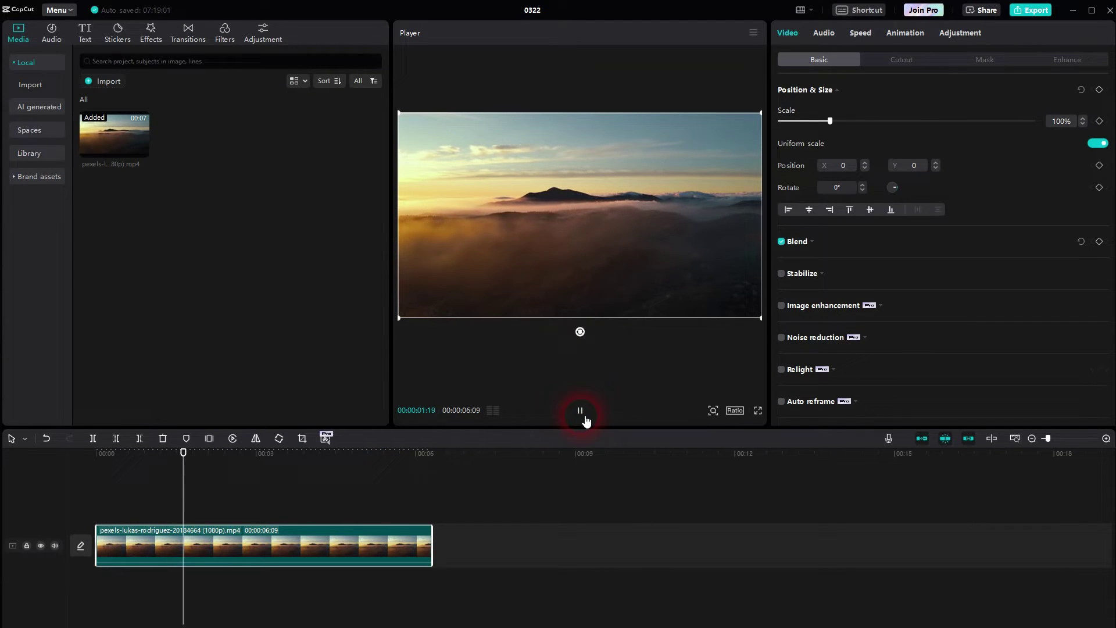
click(582, 411)
click(87, 506)
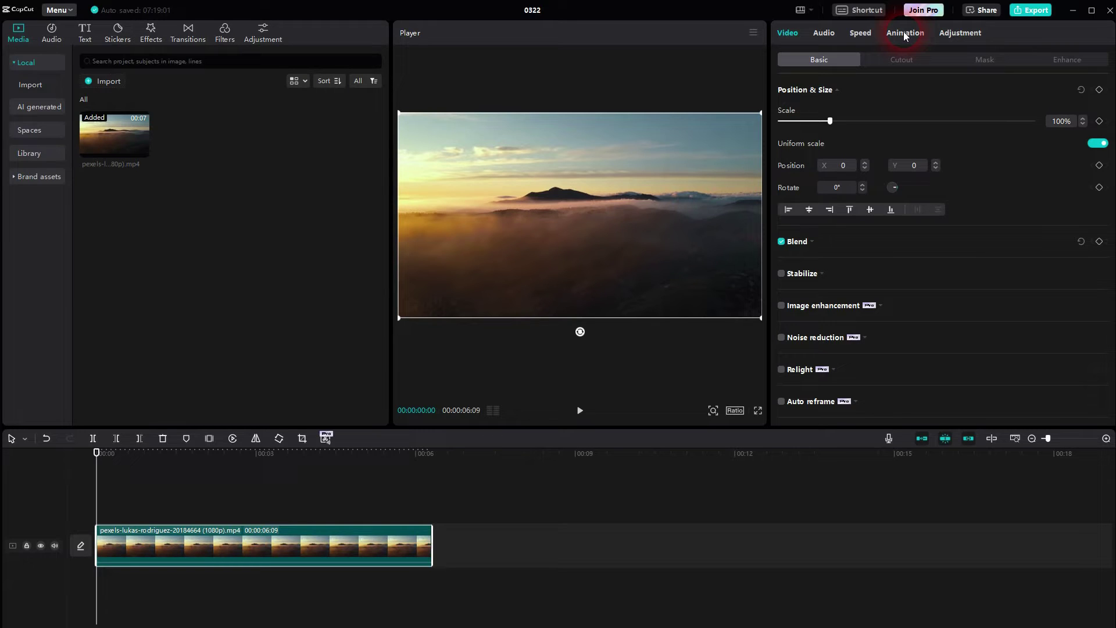
Step: Apply the Flip 4 combo animation to the landscape clip and preview it
click(904, 34)
click(1085, 57)
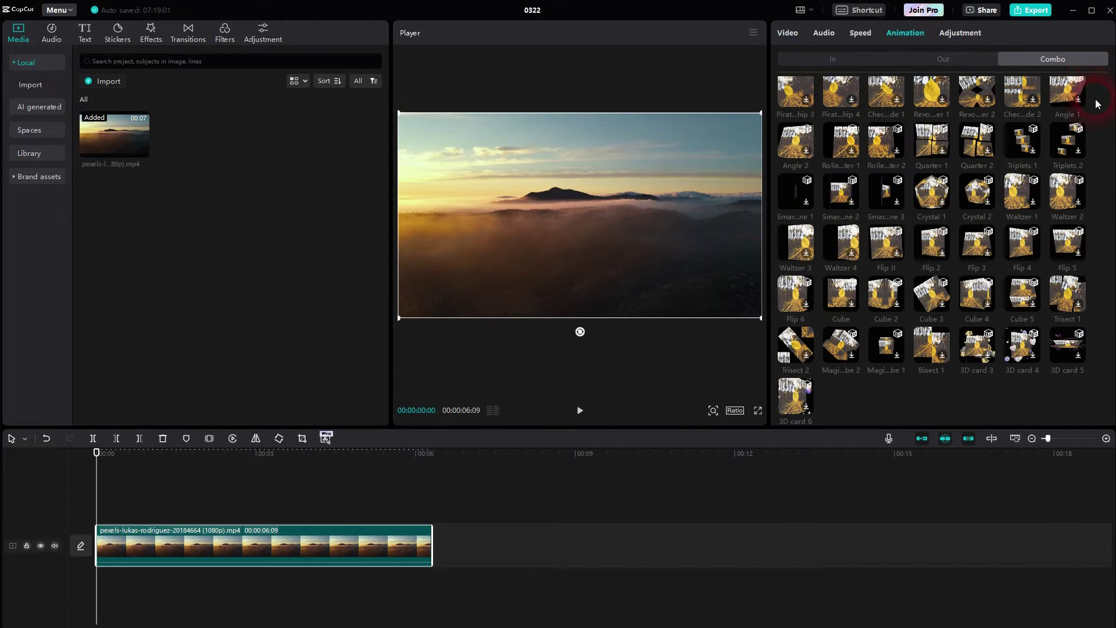
scroll(1107, 170, up, 1)
scroll(1105, 174, down, 1)
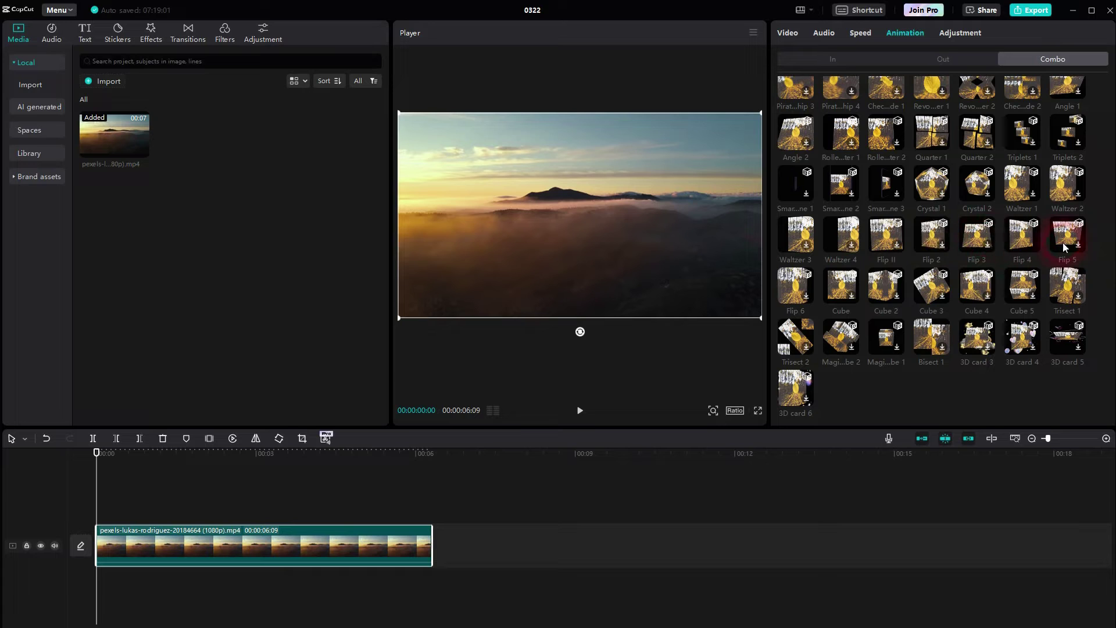
click(1022, 242)
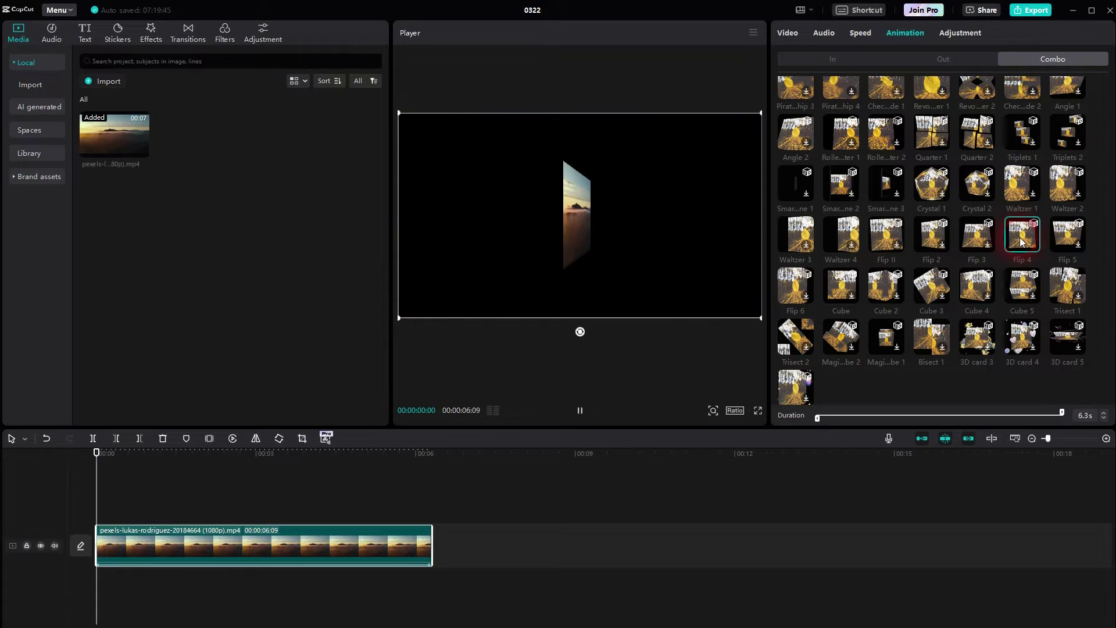
click(587, 229)
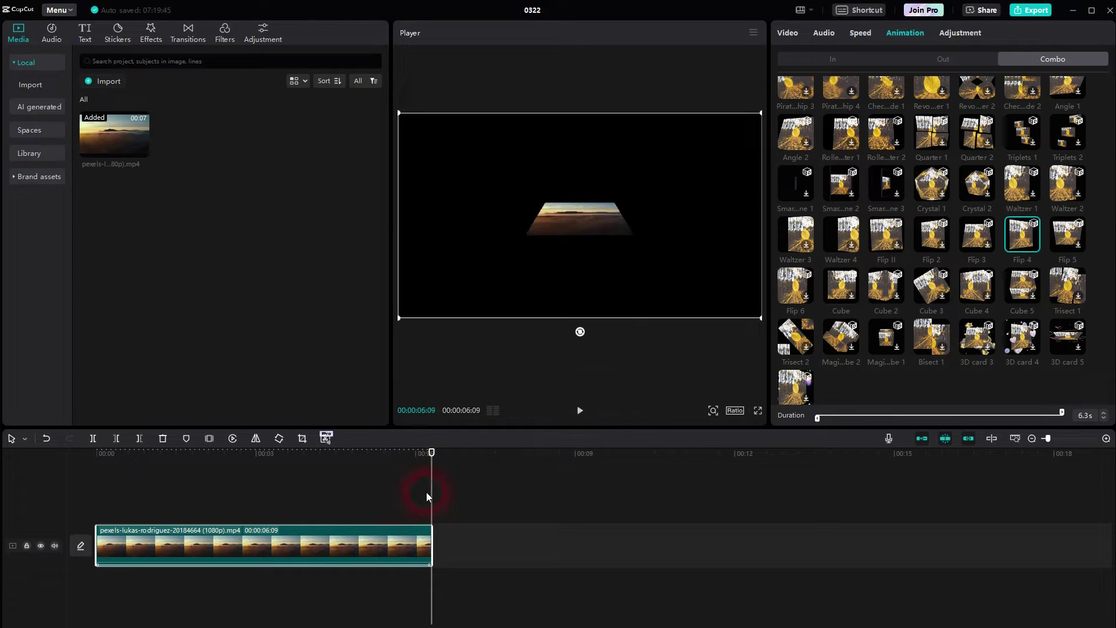
Step: At 00:00:00:14, make the clip a compound clip and move a 3-second freeze frame onto a track above
drag(438, 493, 127, 505)
right_click(262, 549)
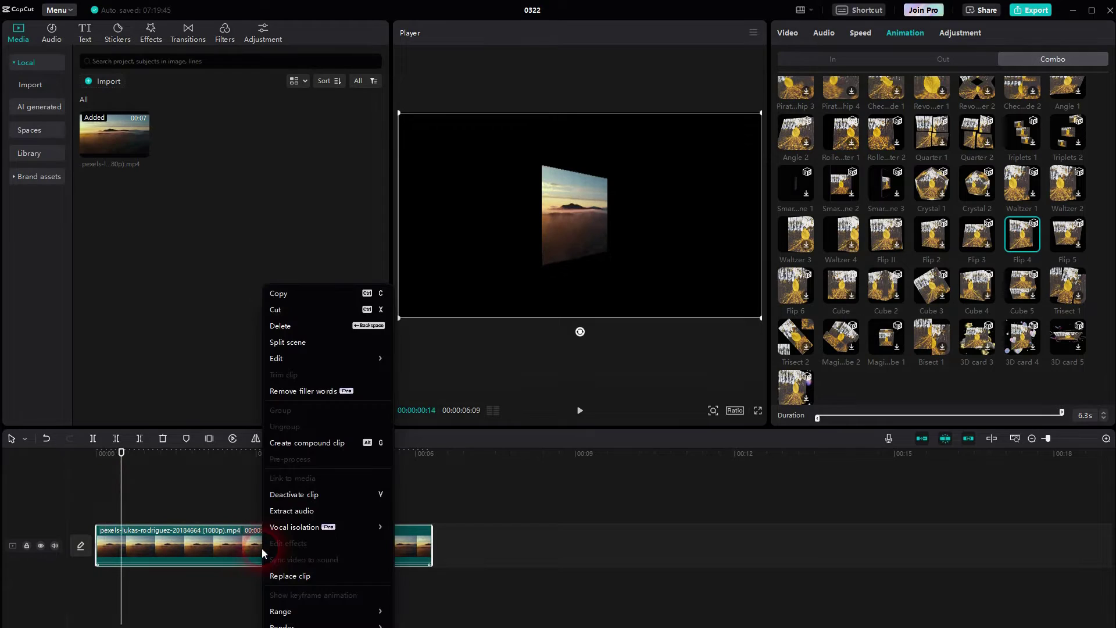
click(295, 442)
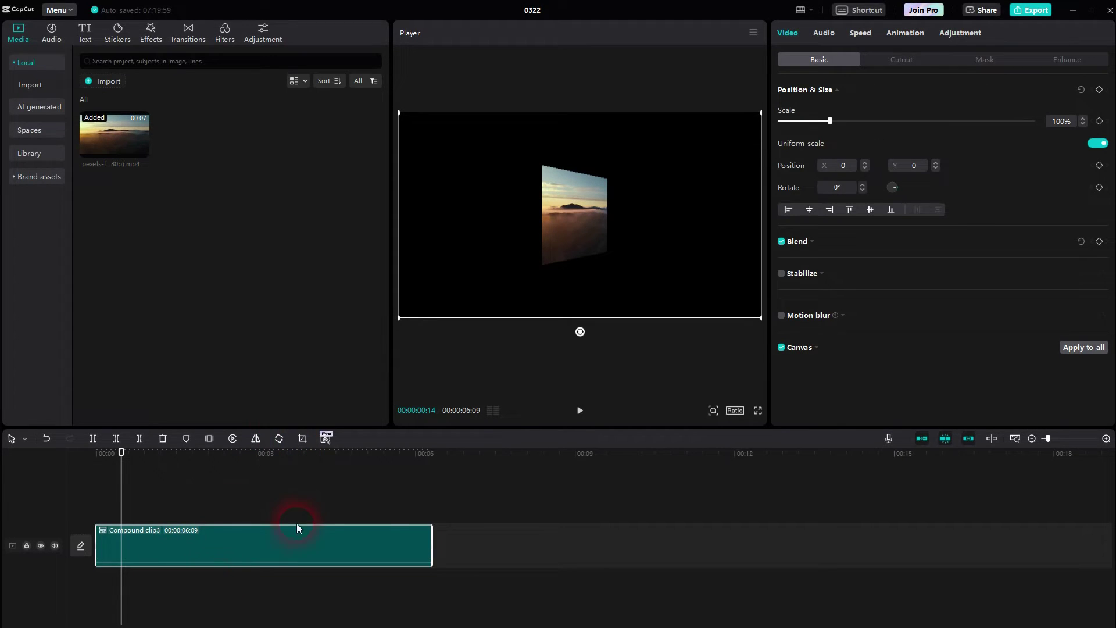
click(208, 439)
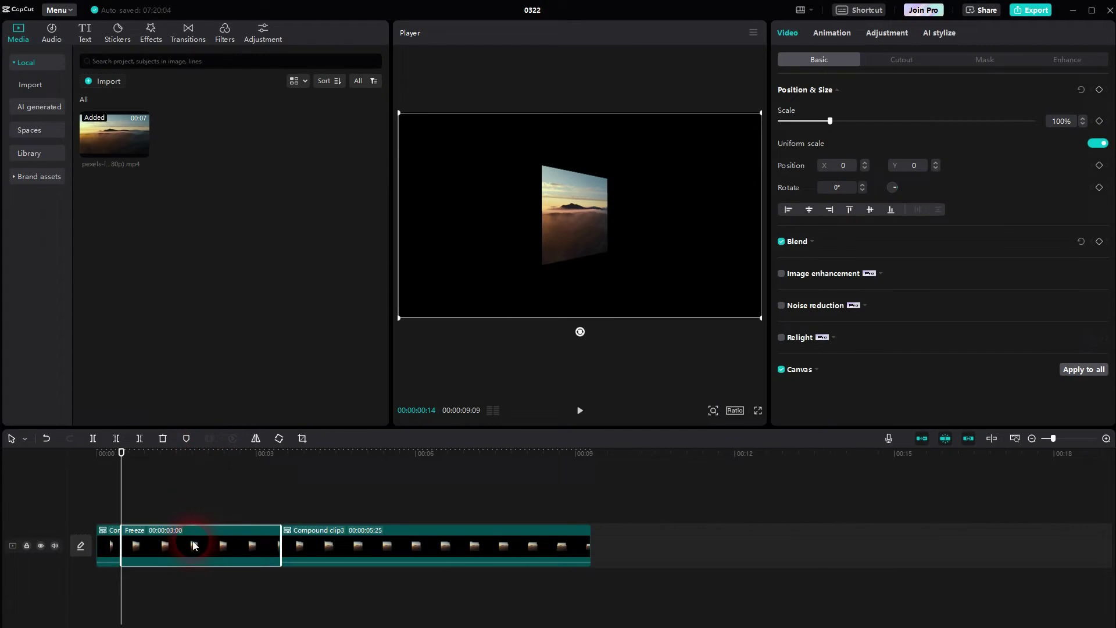
drag(193, 541, 404, 504)
Step: Freeze a second 3-second frame at 00:00:05:21 and move it to the upper track
click(408, 546)
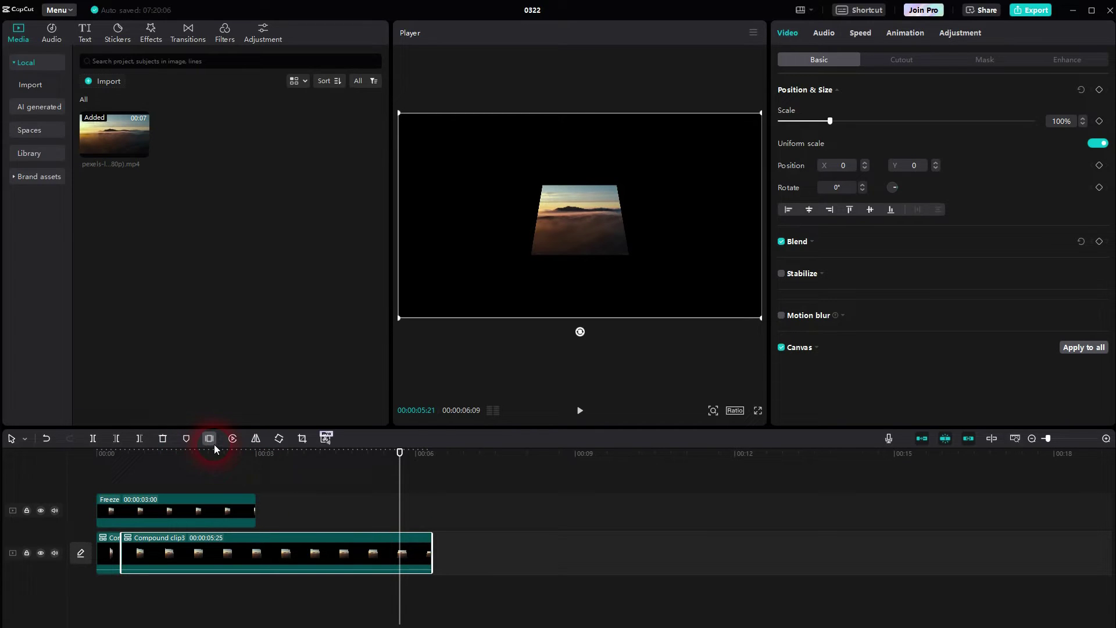
click(212, 442)
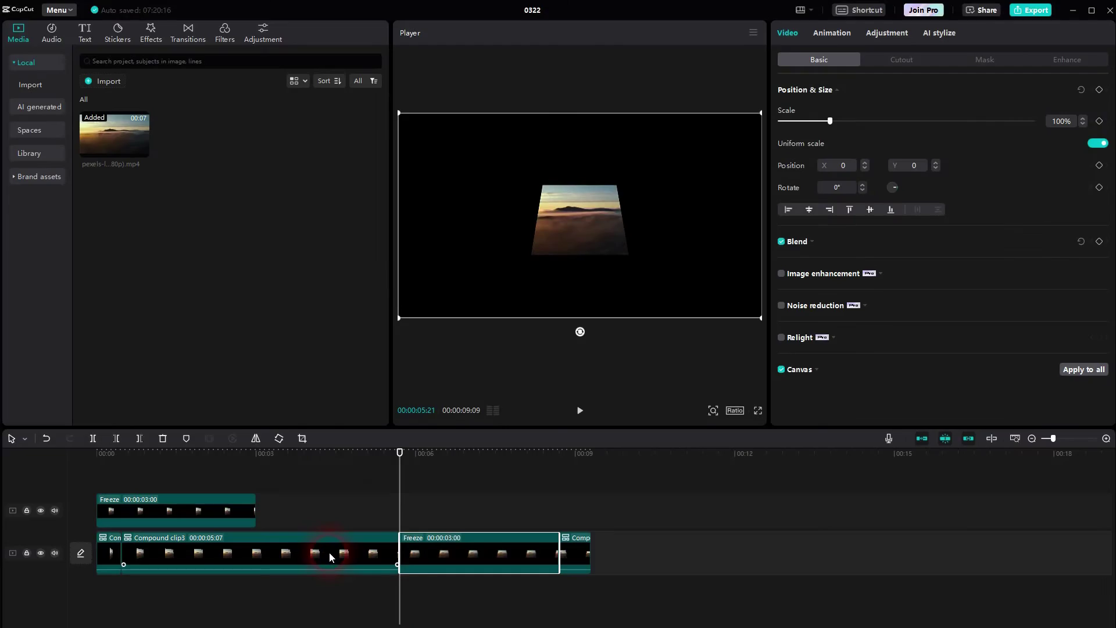
drag(478, 542, 104, 560)
Step: Delete the compound clips, move a freeze frame to the main track start, and shift it right
key(Delete)
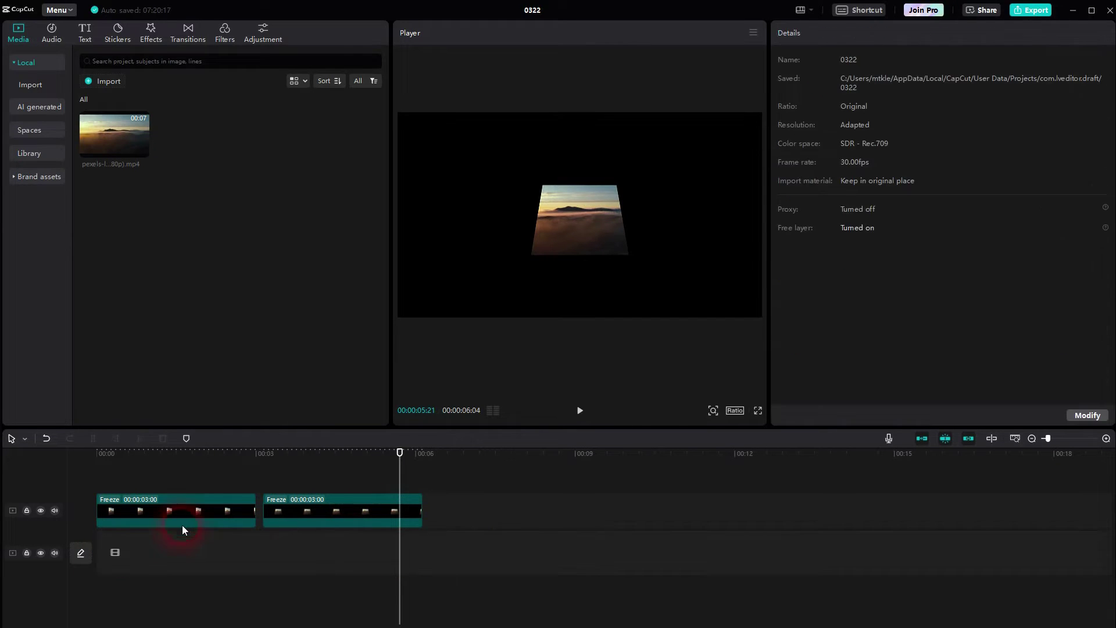
drag(329, 511, 141, 556)
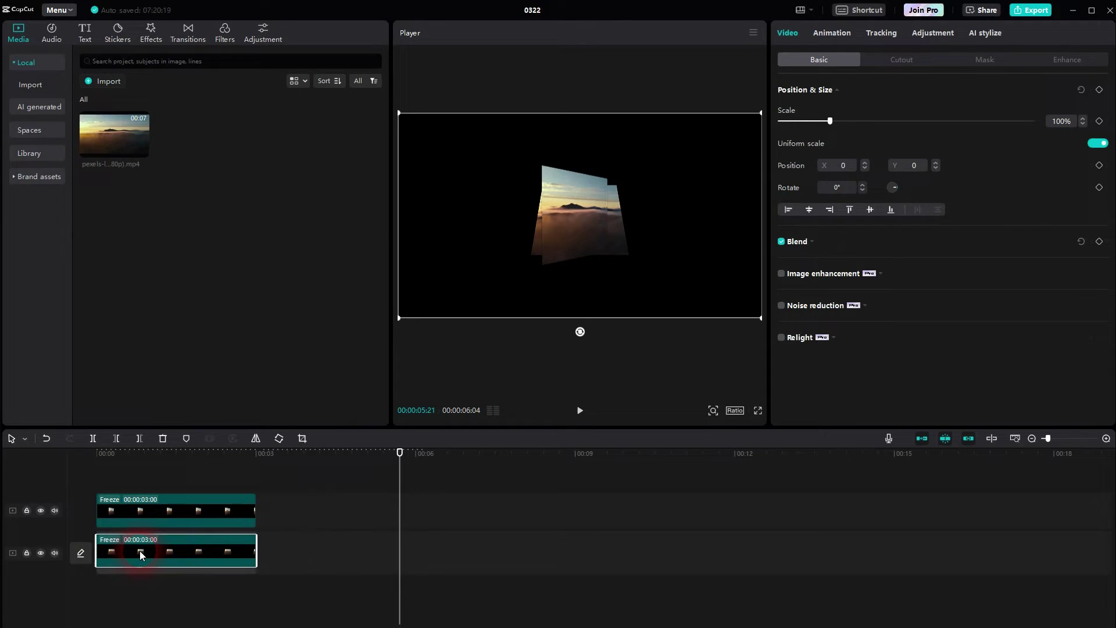
drag(587, 220, 691, 222)
Step: Shift the upper freeze frame left and the lower one to X 952 in the preview
click(165, 516)
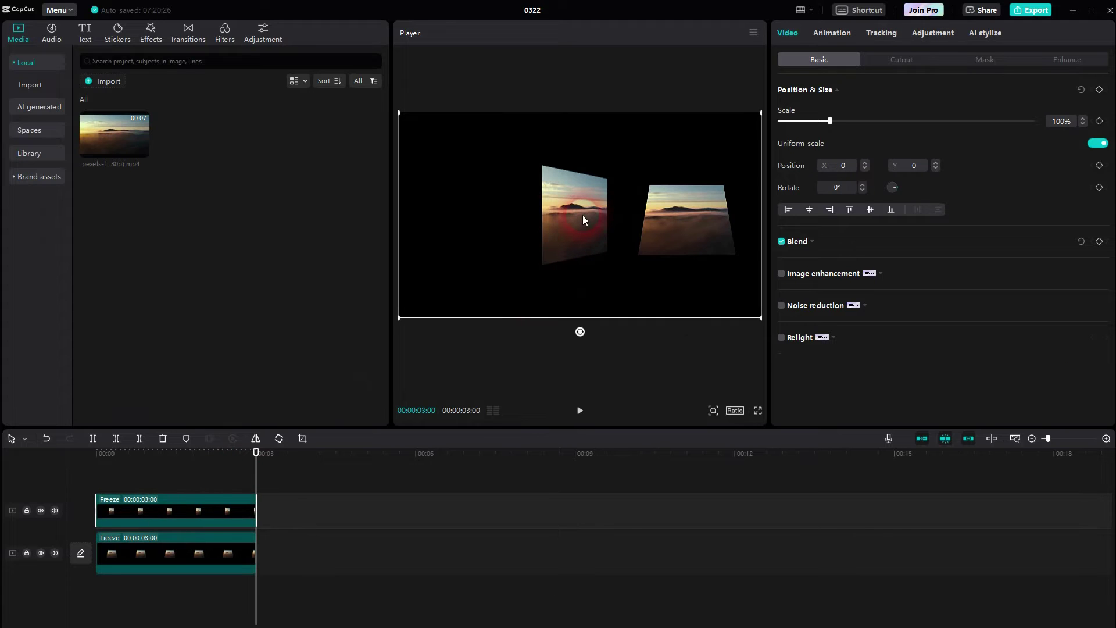
drag(584, 219, 499, 214)
click(638, 253)
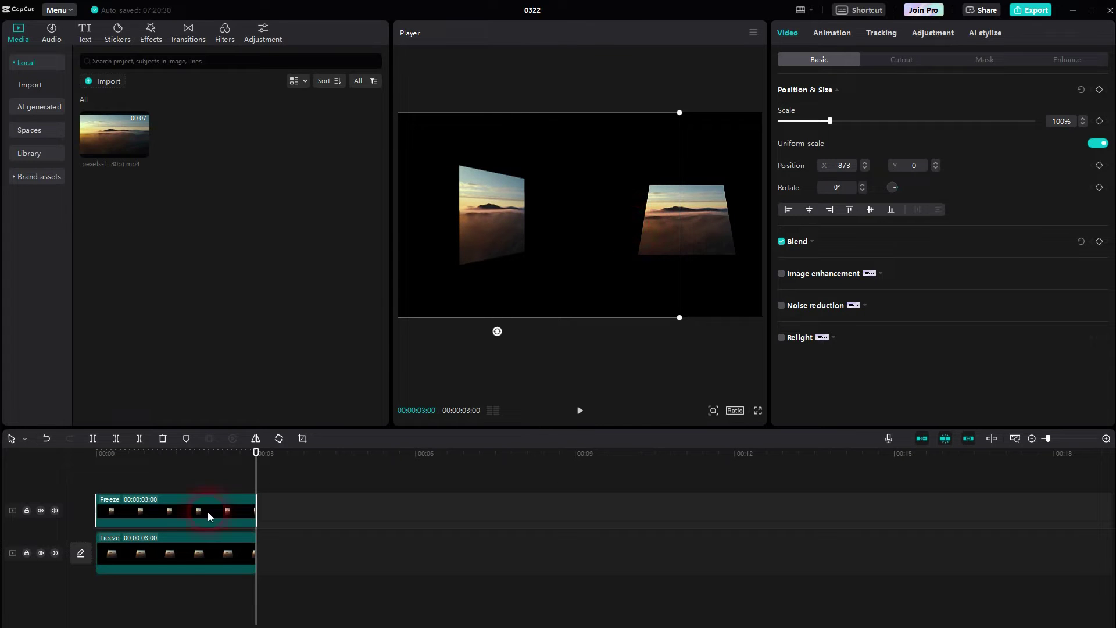
drag(696, 219, 675, 215)
Step: Play the two freeze frames from the start, then select both Freeze clips
click(211, 485)
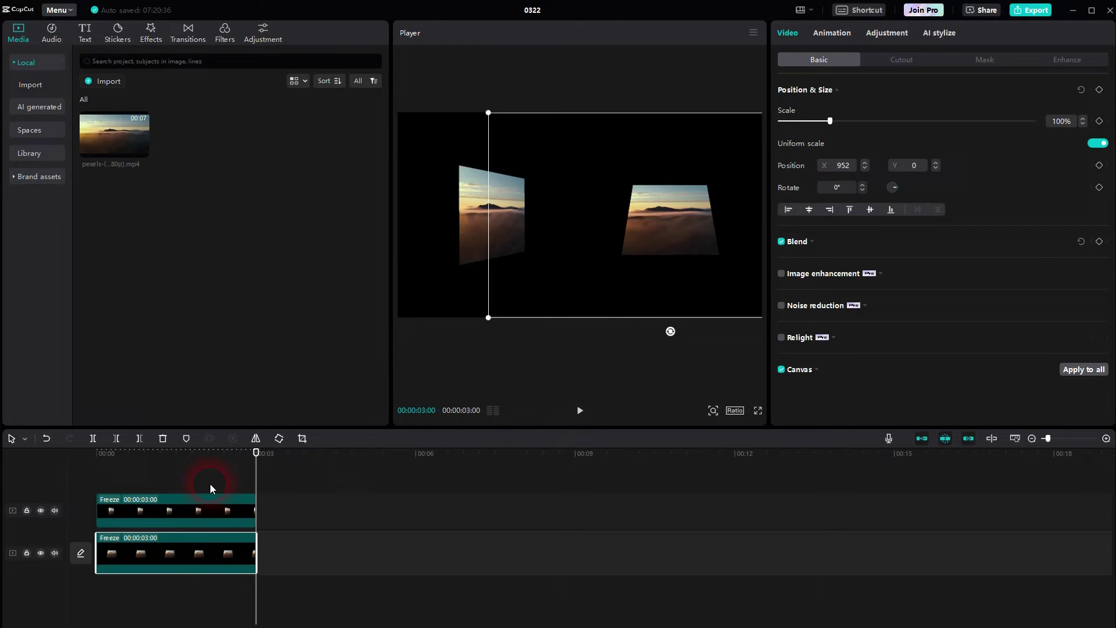
click(44, 482)
click(580, 411)
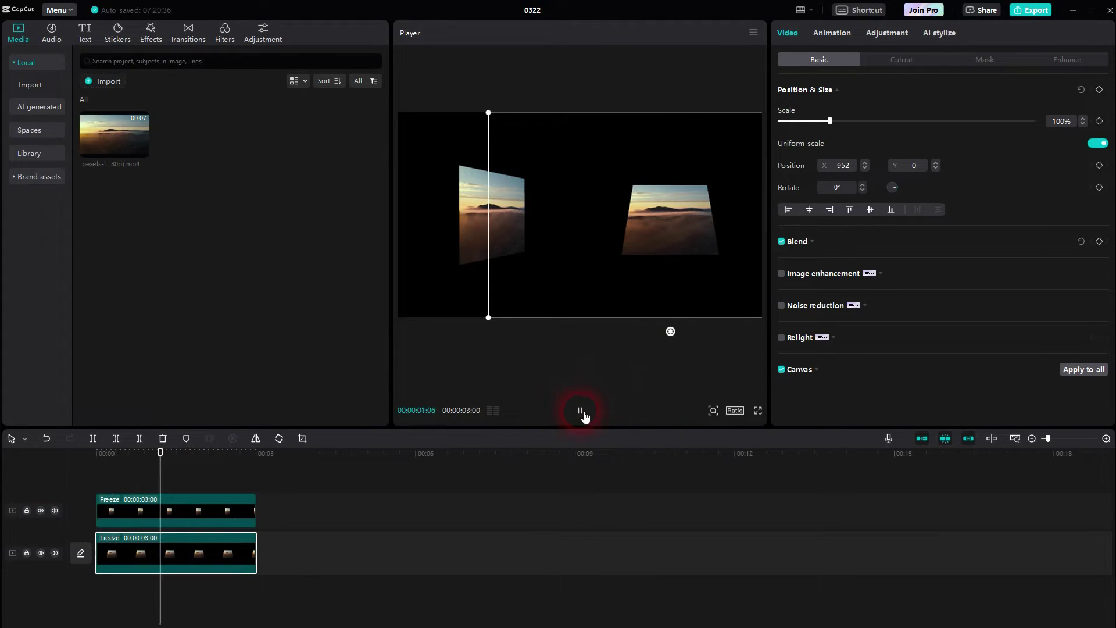
click(582, 410)
click(342, 466)
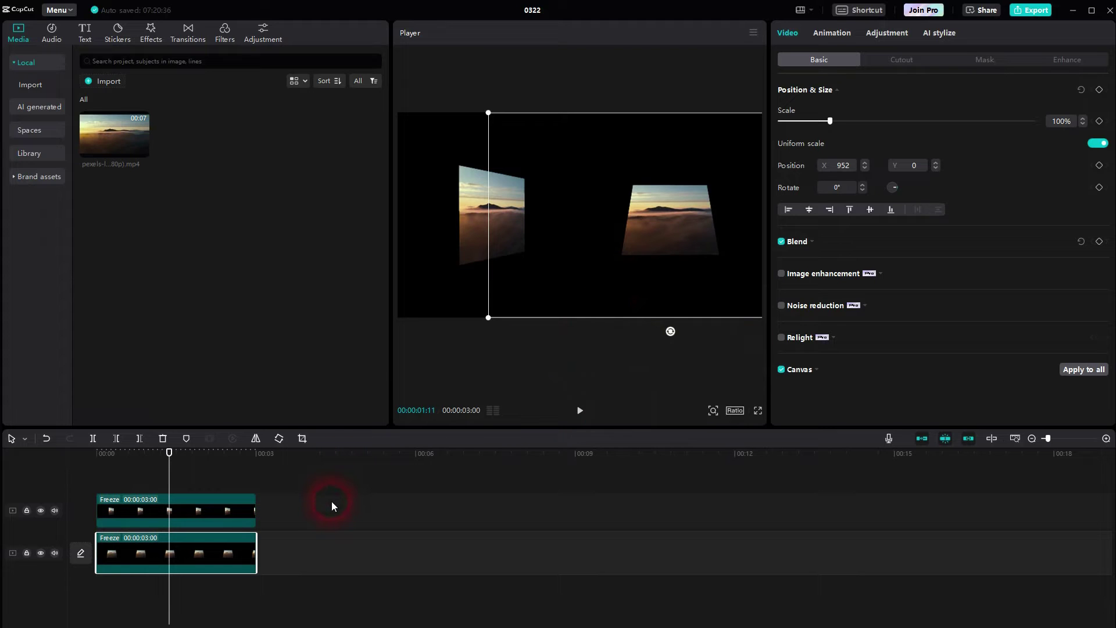
drag(332, 501, 161, 576)
Step: Delete both Freeze clips and put the landscape clip back on the timeline
key(Delete)
click(283, 214)
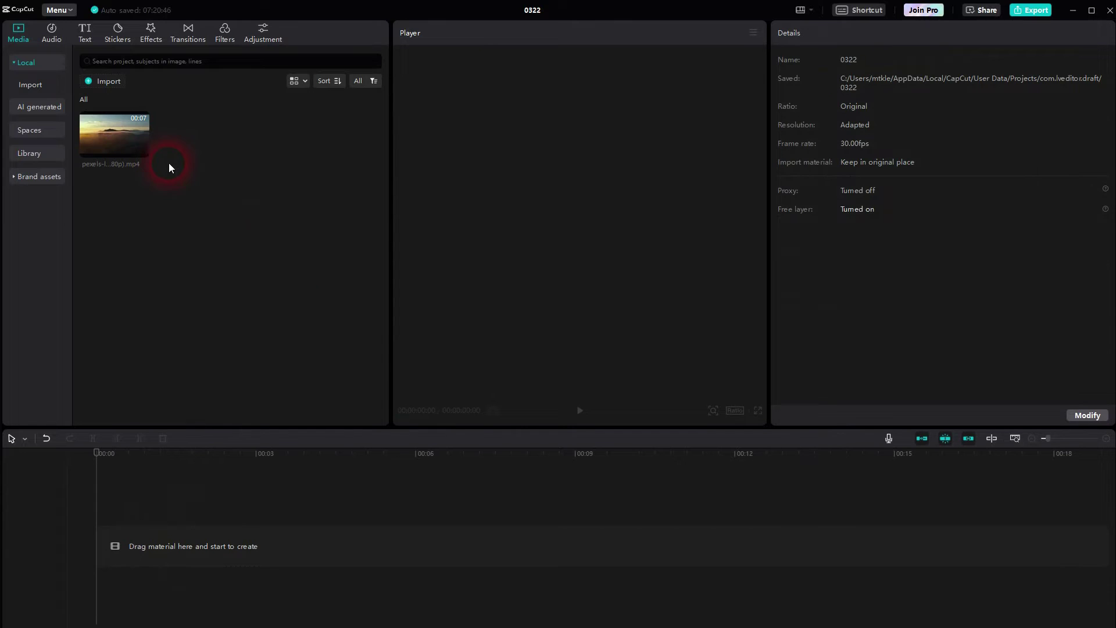
click(142, 151)
Step: Add a Default text title spanning the whole video and change its text to 'PERSPECTIVE'
click(85, 33)
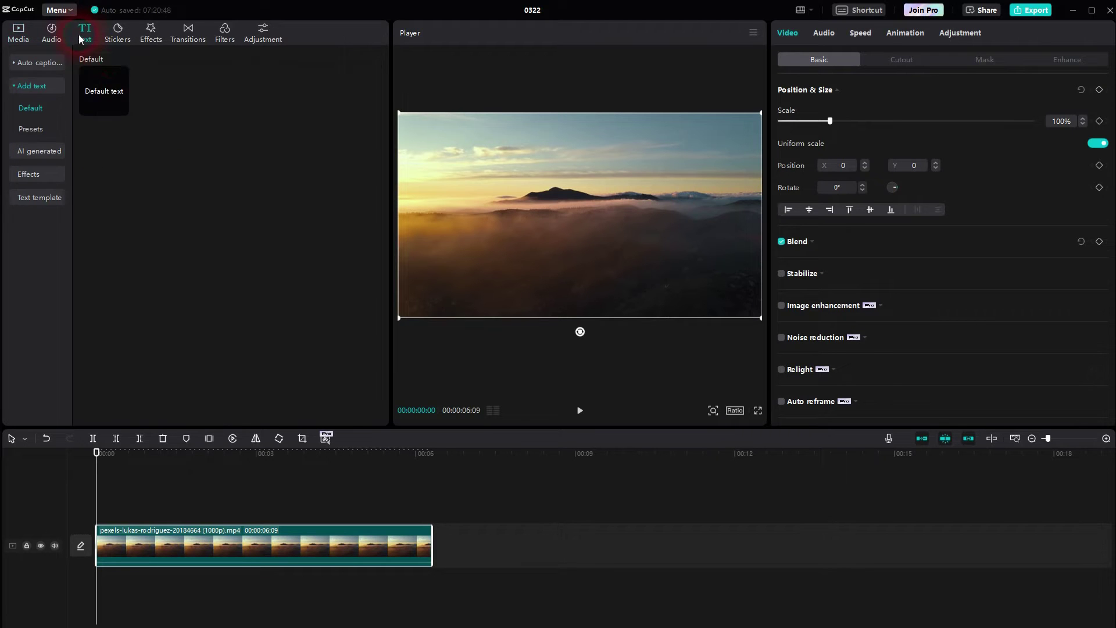
click(119, 108)
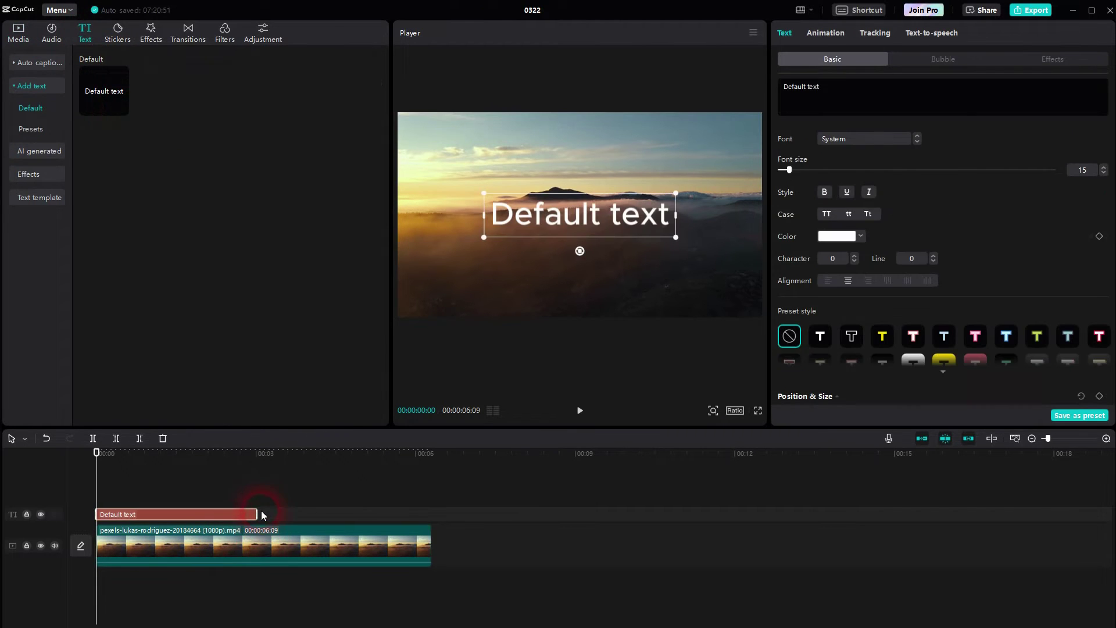
drag(263, 516, 432, 516)
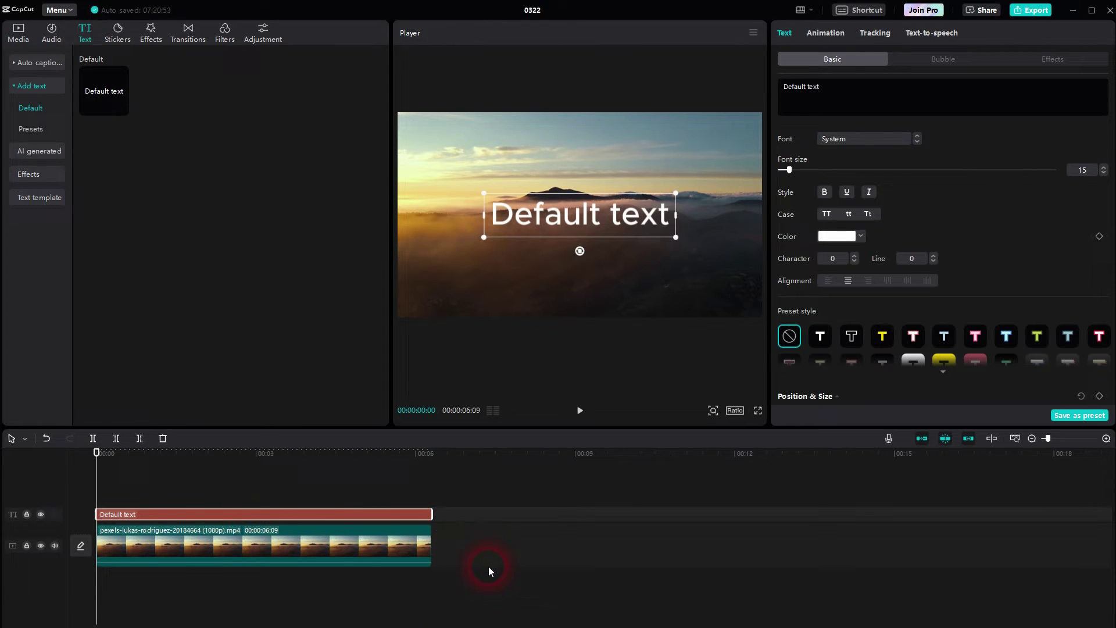
drag(837, 94, 784, 94)
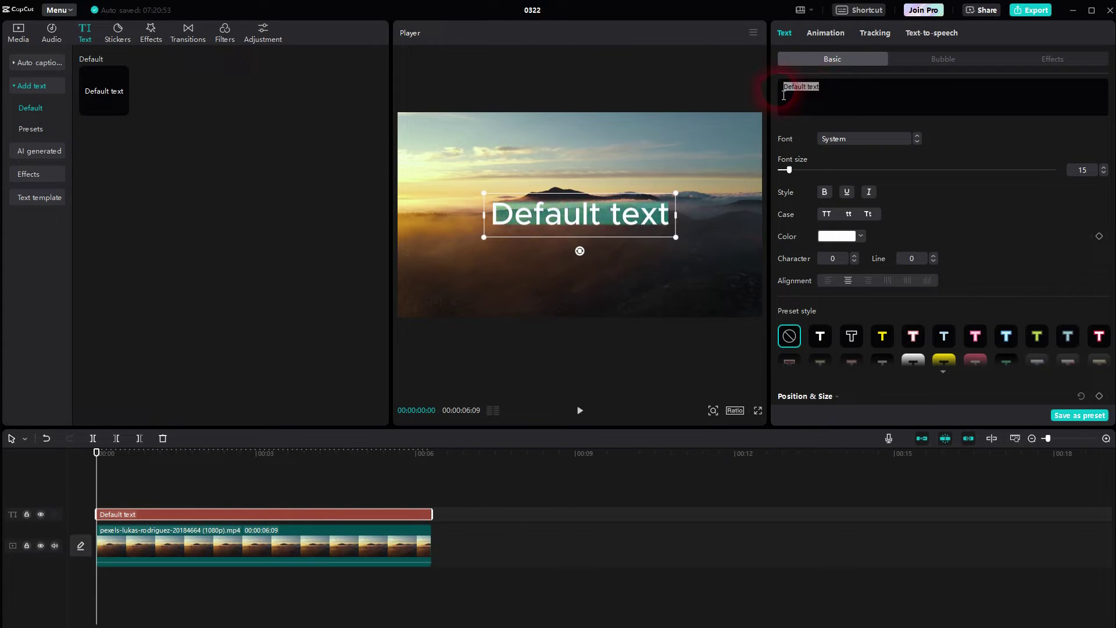
text(PERSP)
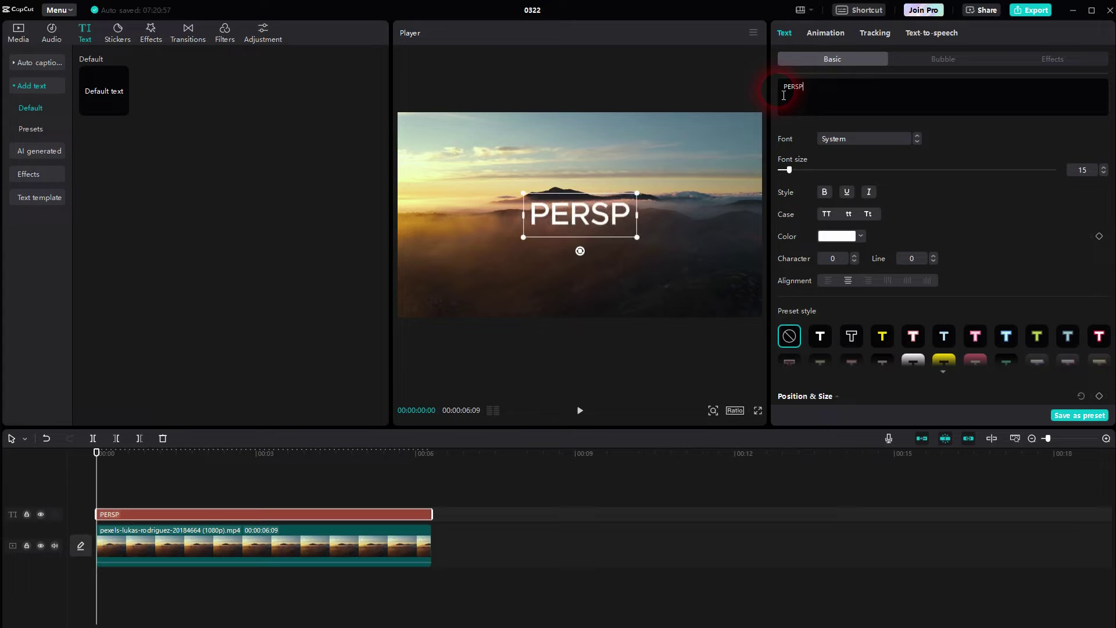
text(ECTIVE)
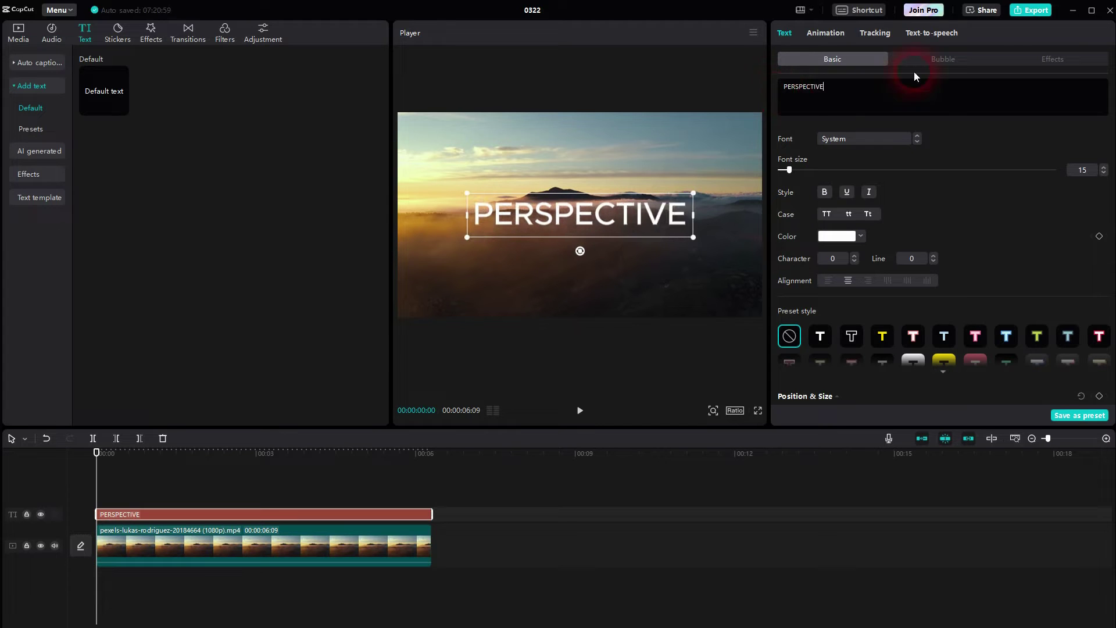
Step: Set the title font to ZY Energy and enlarge it from size 15 to 21
click(874, 138)
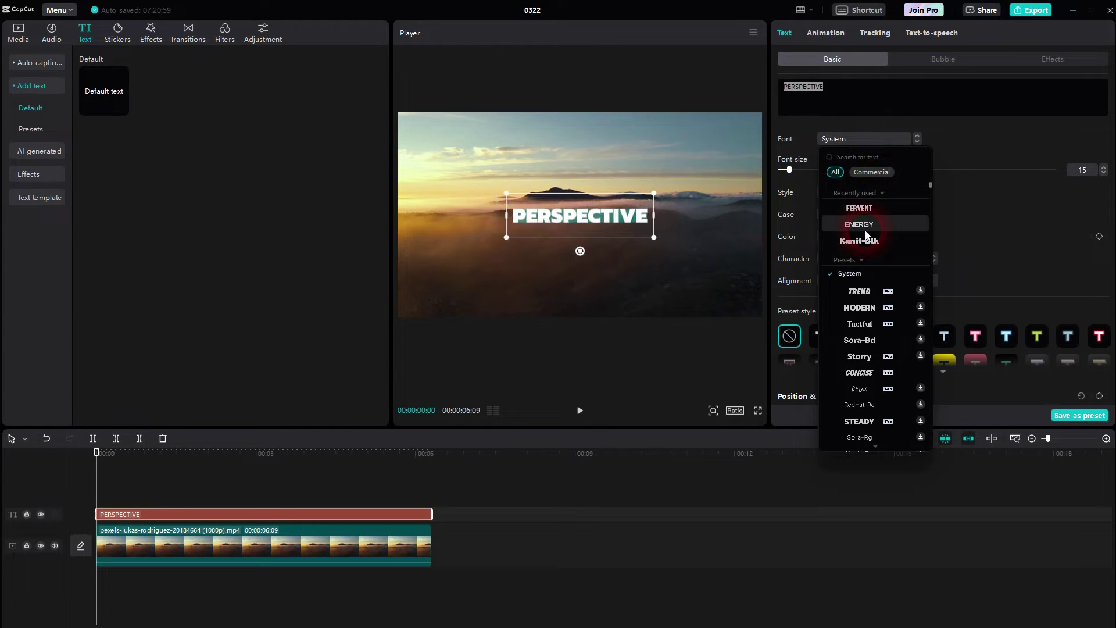
click(864, 226)
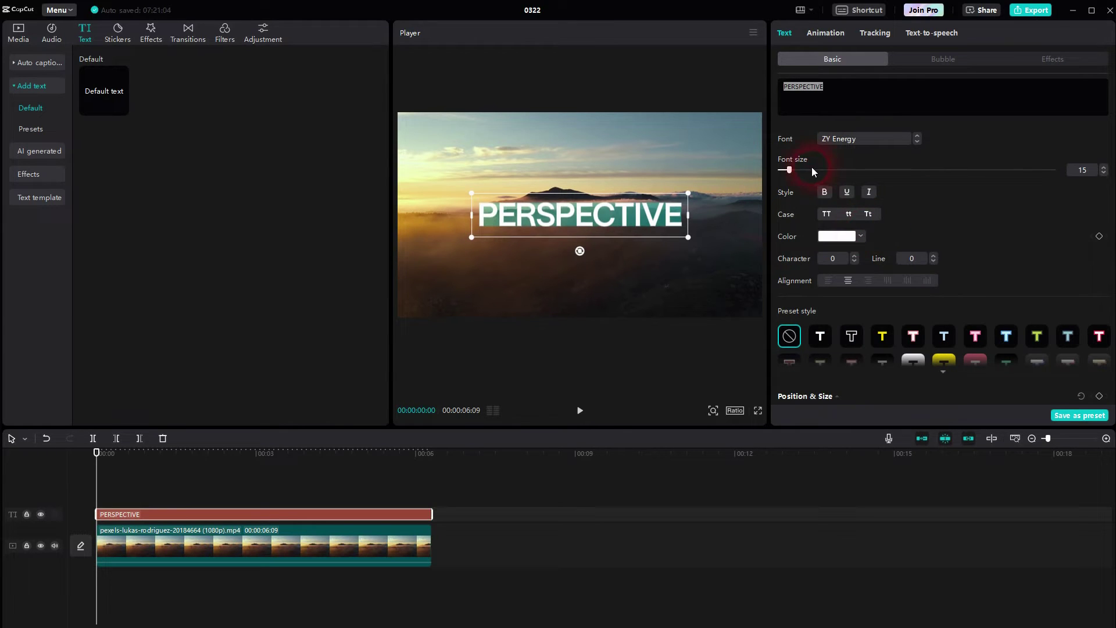
drag(790, 171, 796, 170)
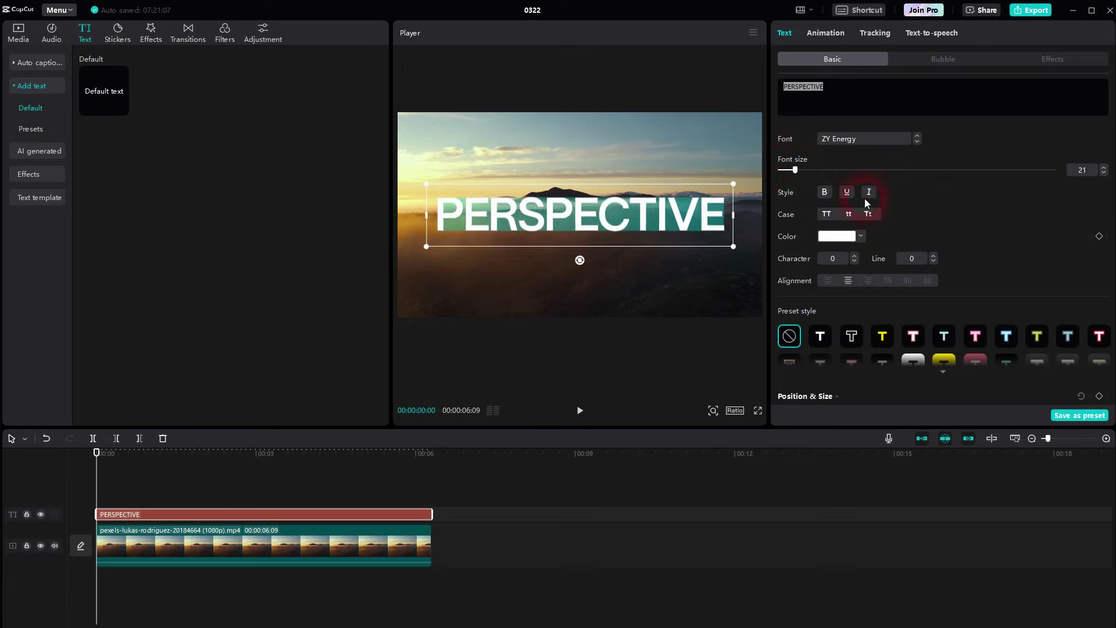
click(371, 550)
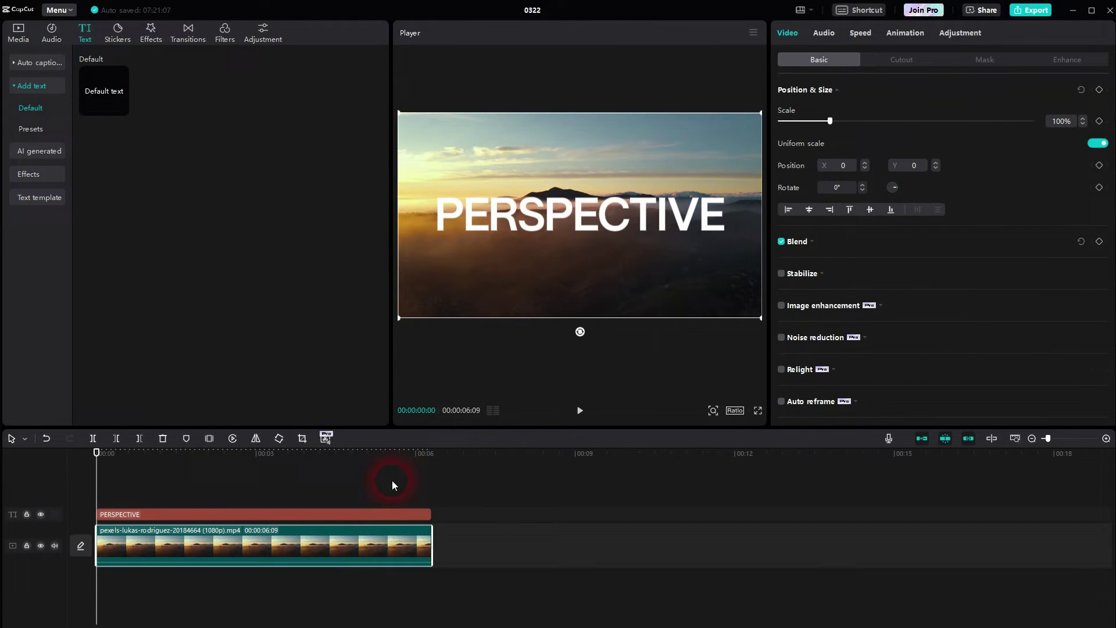
Step: Merge the PERSPECTIVE text clip into a compound clip and give it the 6.3s Flip 4 combo
click(374, 515)
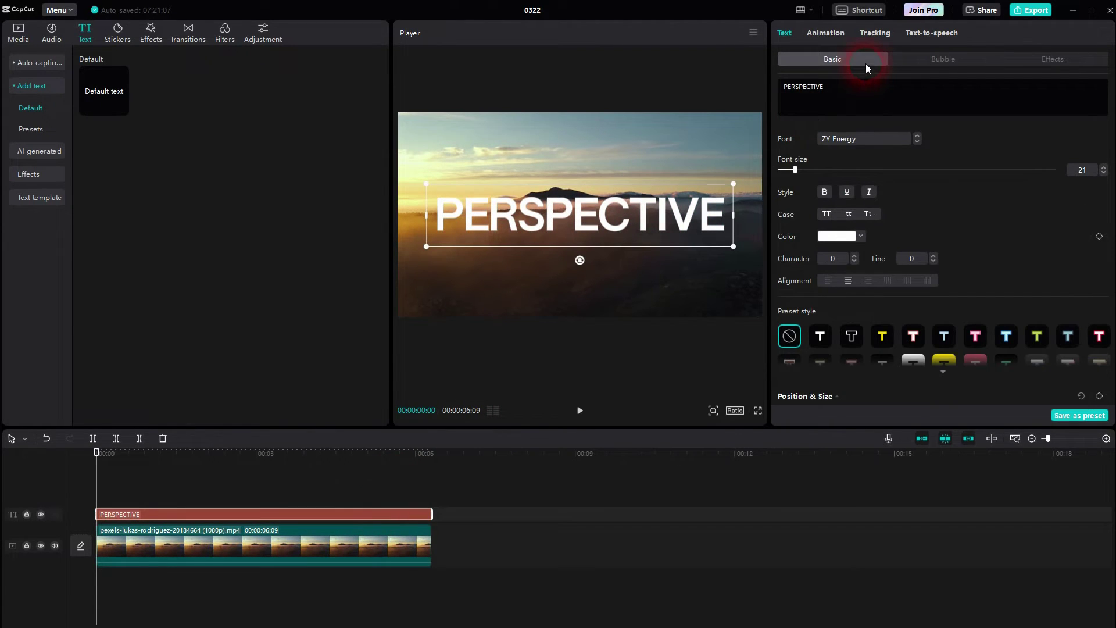
click(830, 33)
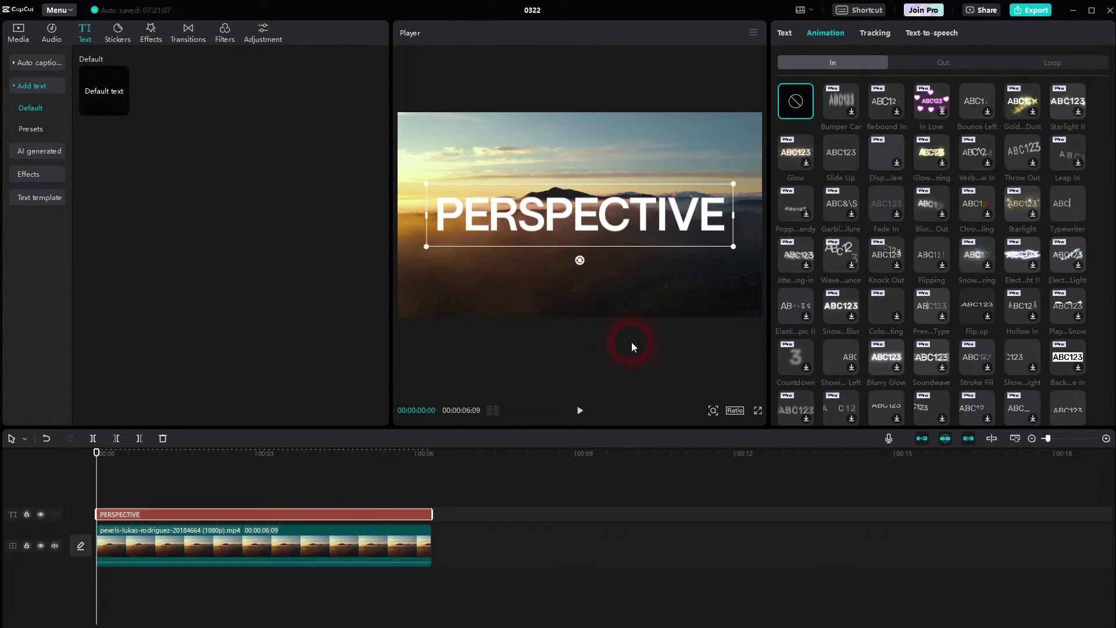
right_click(395, 512)
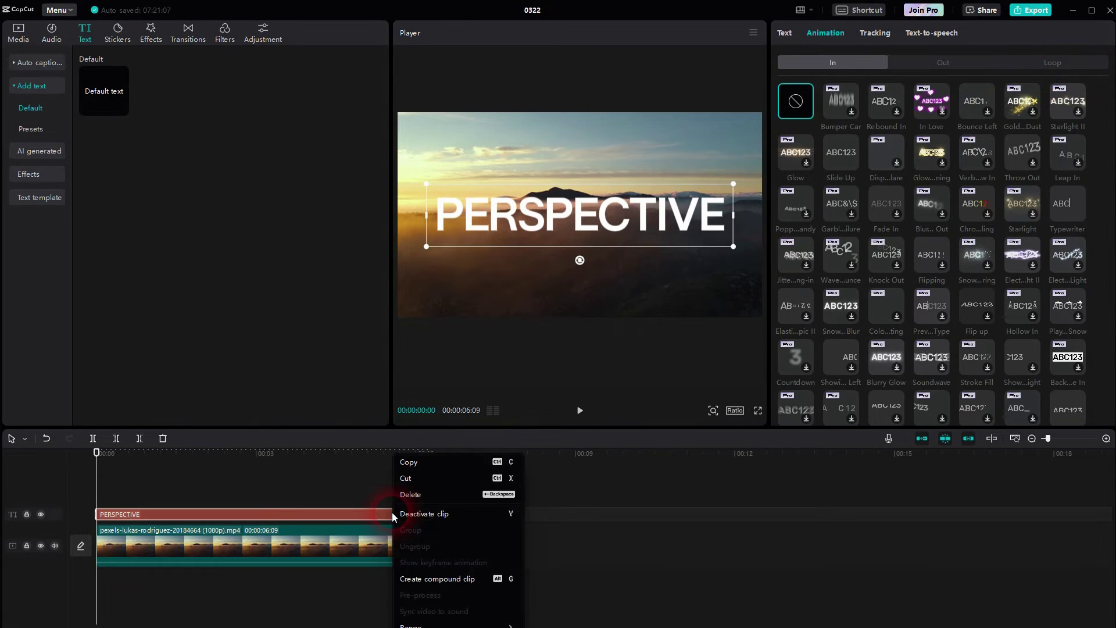
click(431, 578)
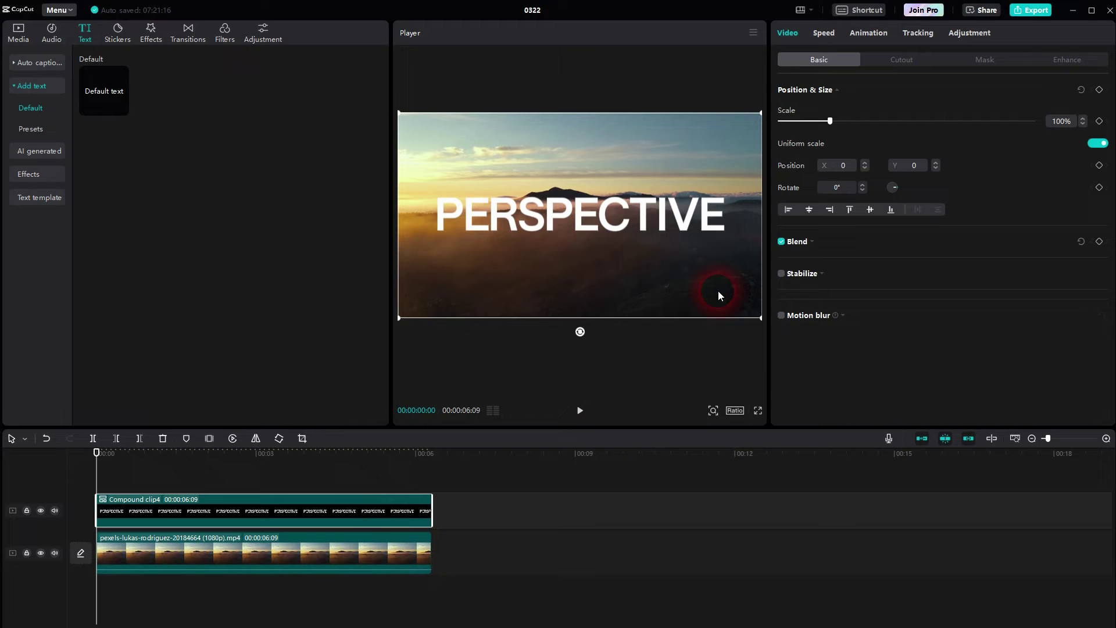
click(879, 37)
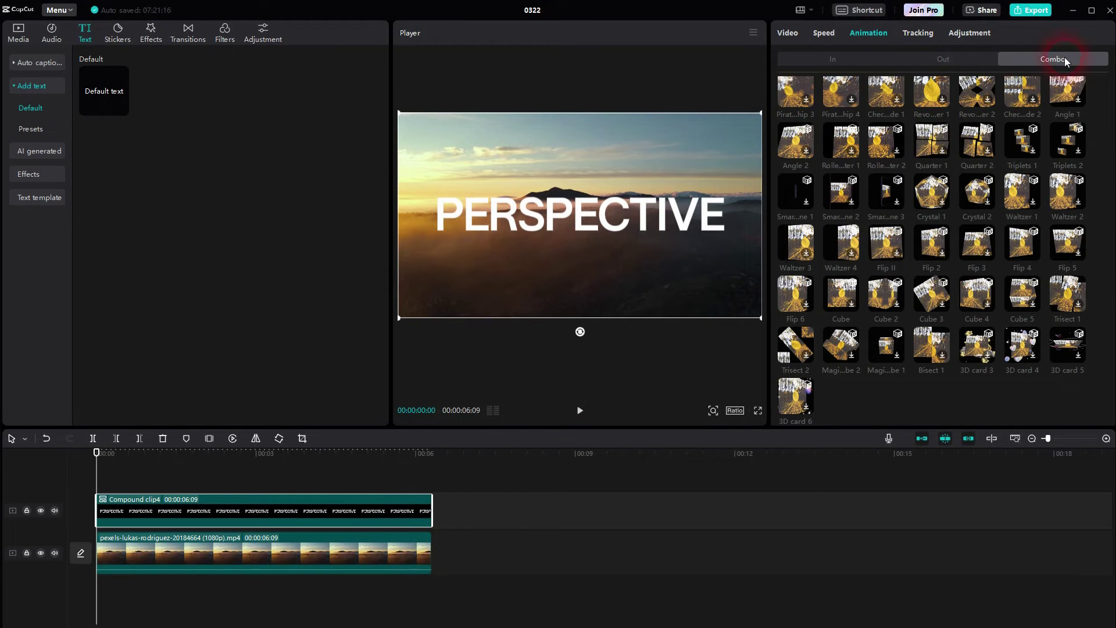
click(1023, 247)
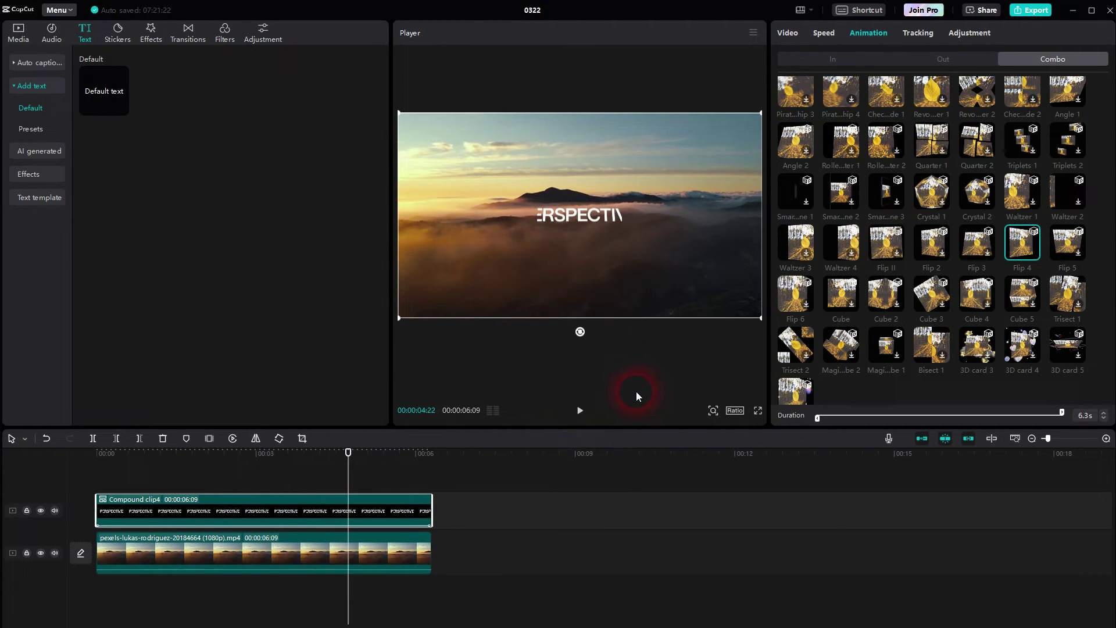
Step: Undo the animation, shrink the title to size 16, and recombine it into a compound clip
key(ctrl+z)
key(ctrl+z)
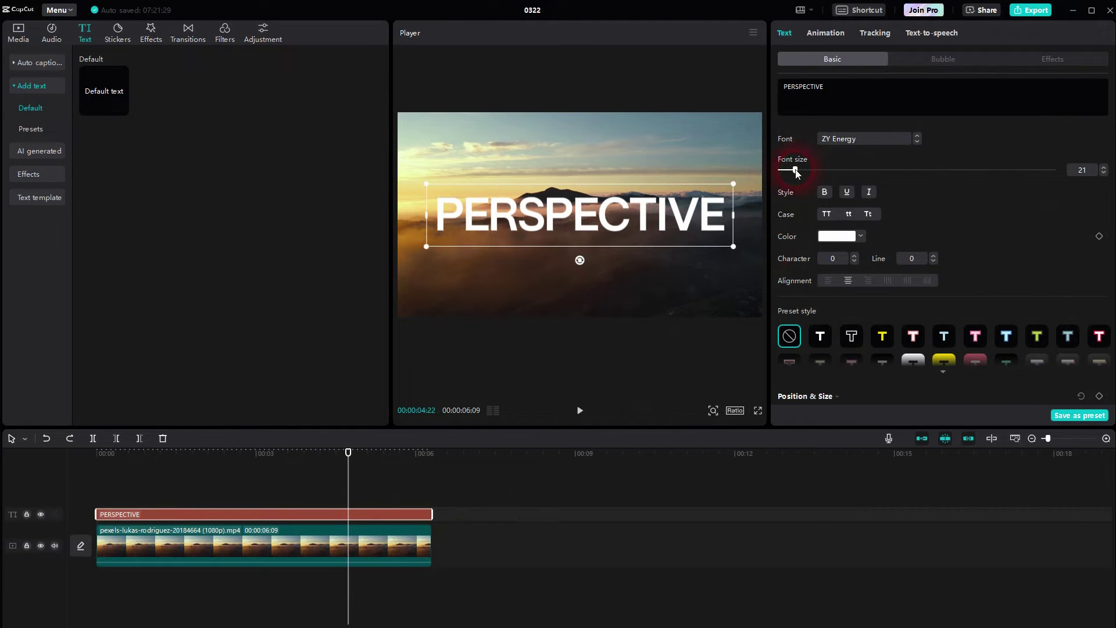
drag(796, 170, 790, 173)
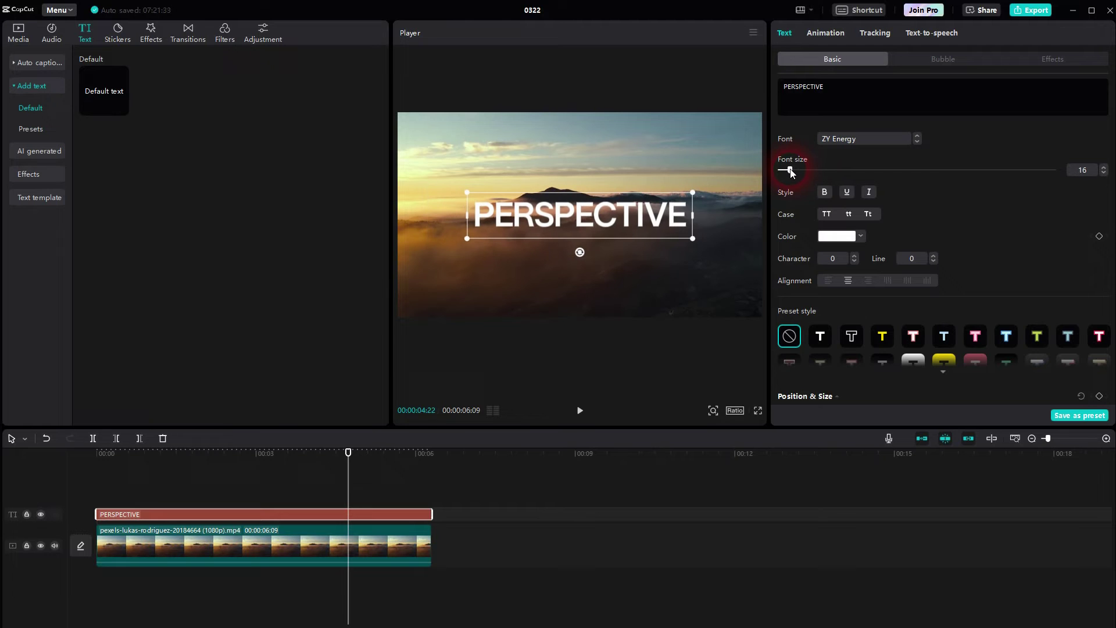
right_click(219, 514)
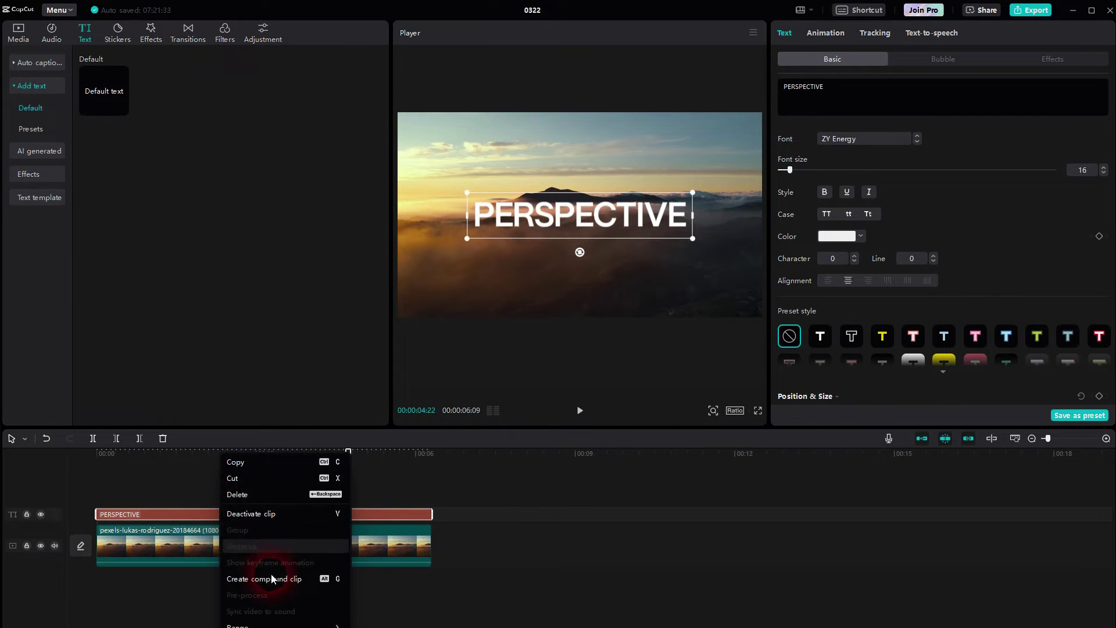
click(274, 580)
Step: Apply the Flip 4 combo to the compound clip and preview it from about two seconds
click(870, 33)
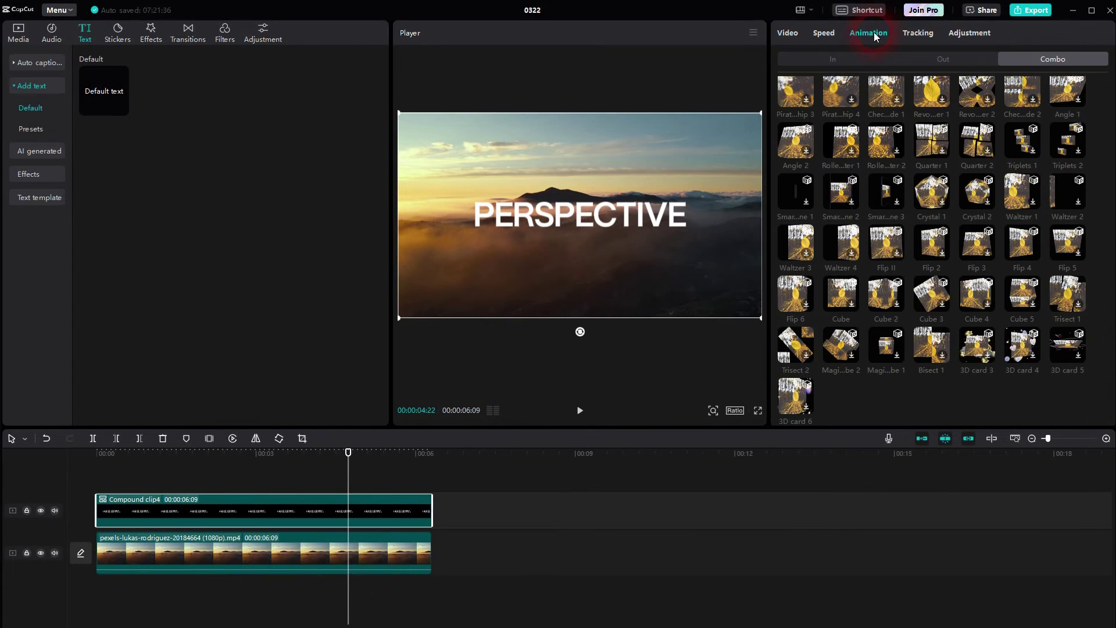
click(1029, 60)
click(1022, 247)
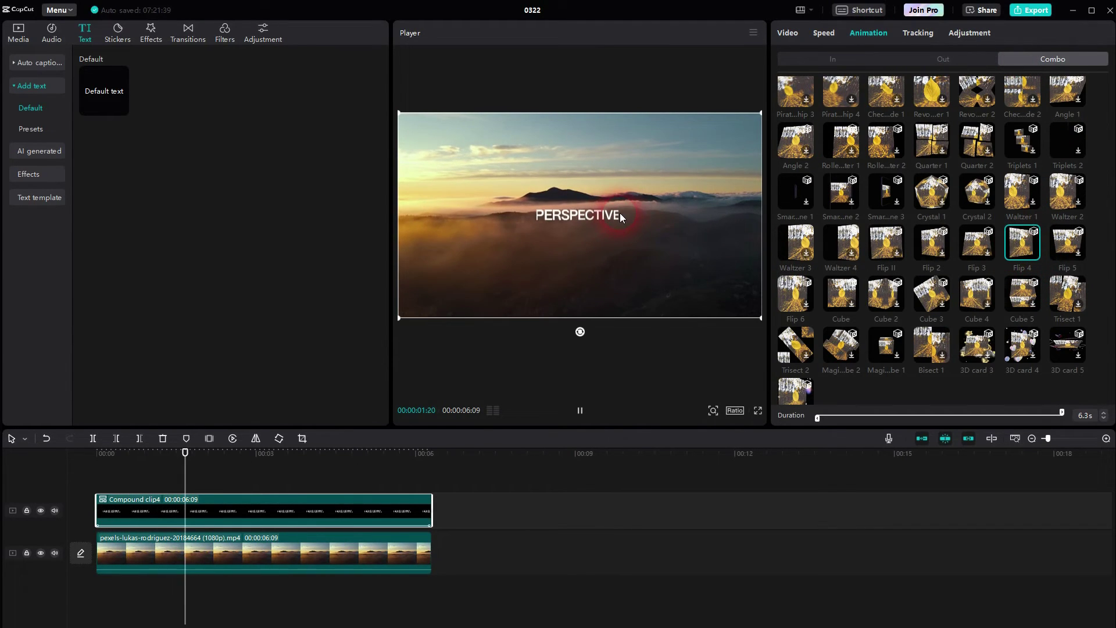
click(579, 410)
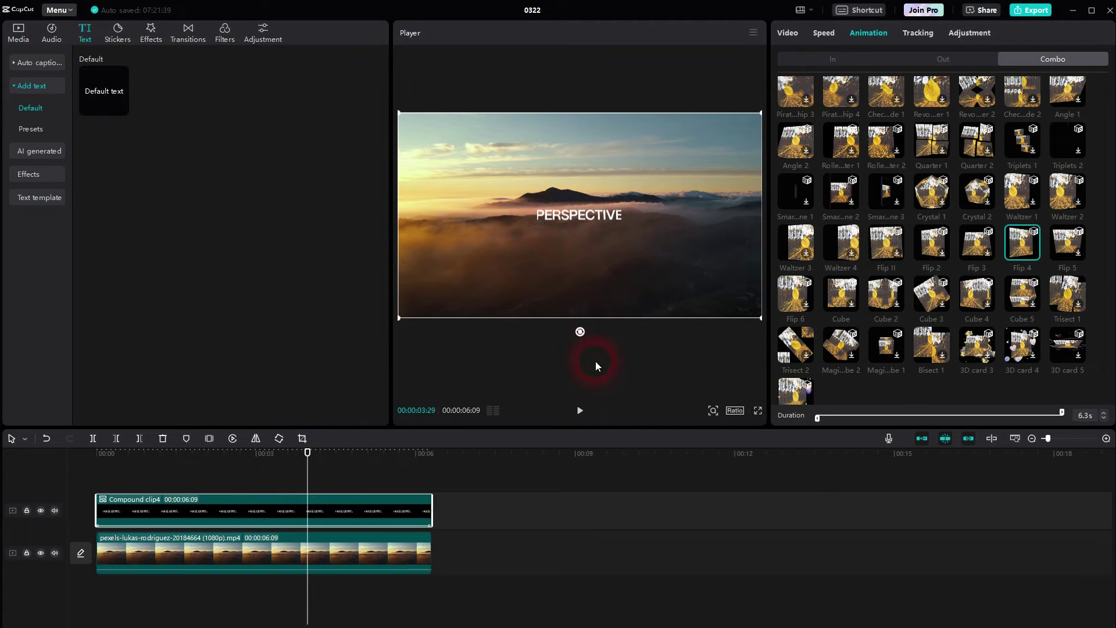
drag(311, 483, 213, 474)
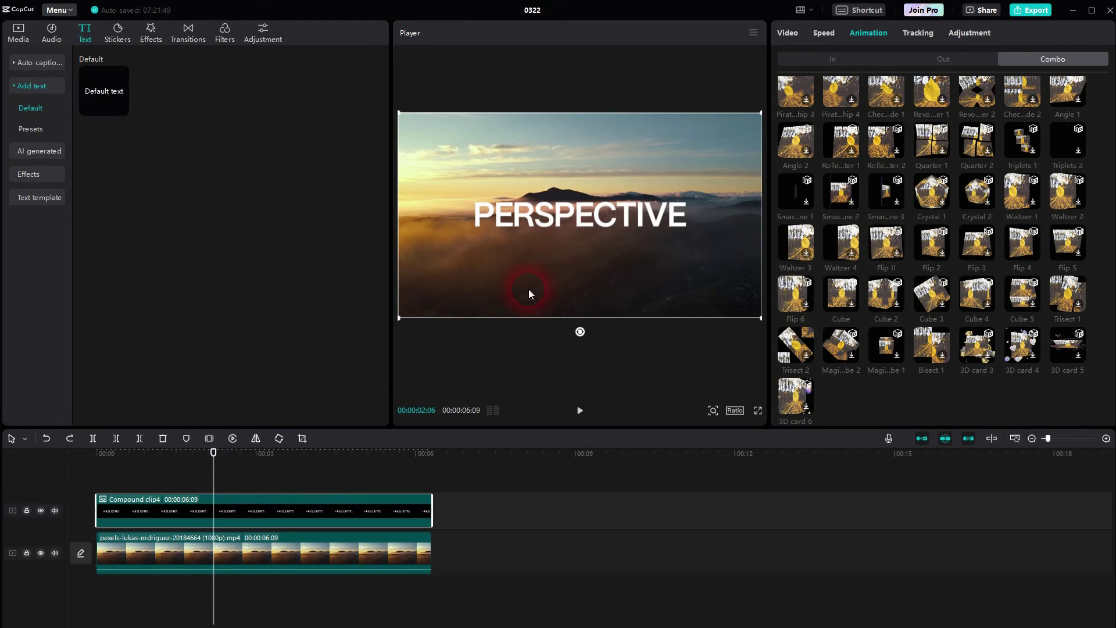
Step: Ungroup the compound clip and reduce the title to size 14
key(alt+shift+g)
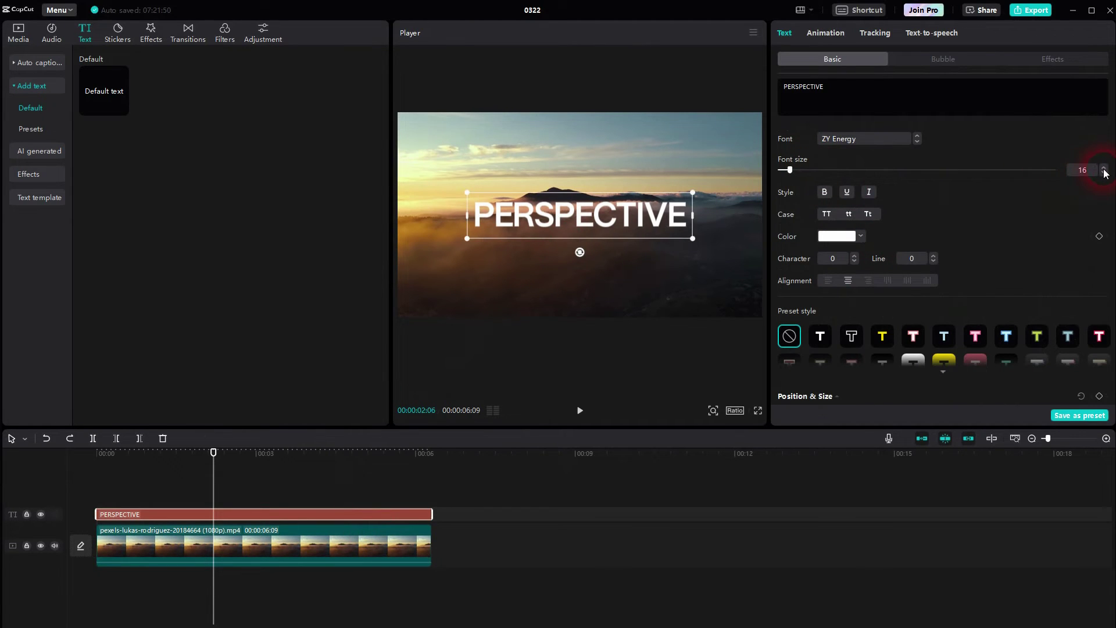
click(1104, 173)
click(1104, 173)
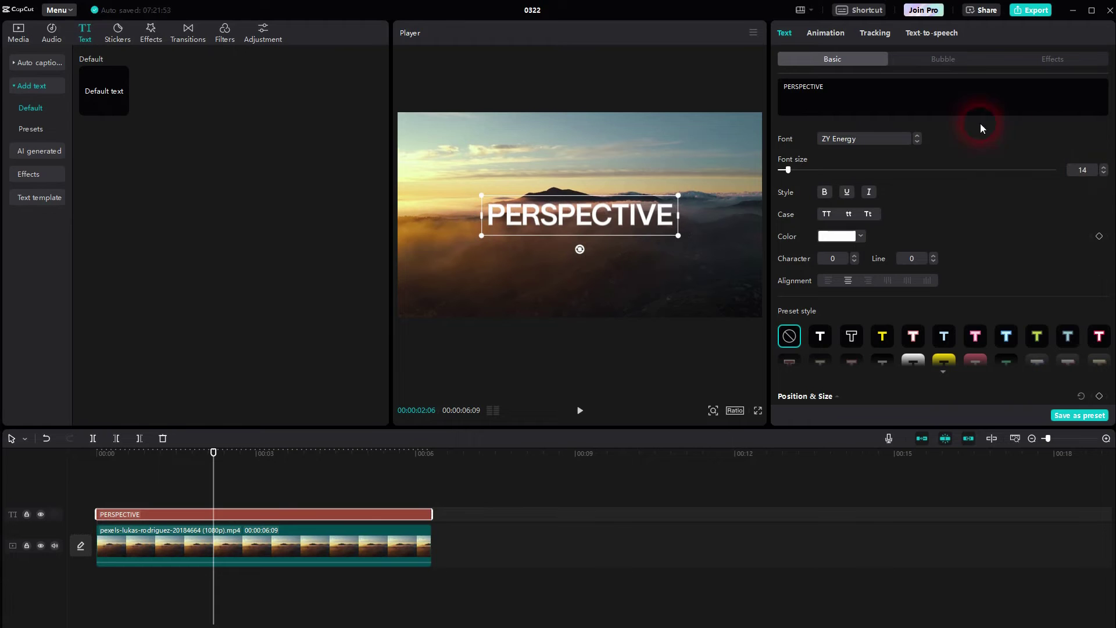
Step: Recombine the PERSPECTIVE text into a compound clip with the Flip 4 combo animation
click(356, 538)
right_click(344, 511)
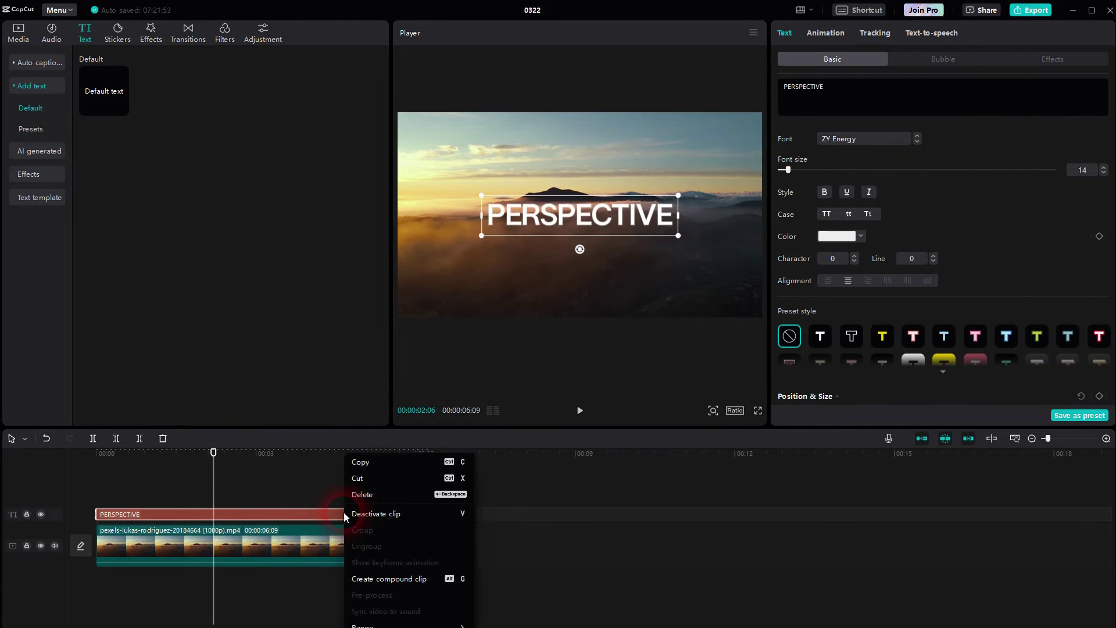
click(399, 581)
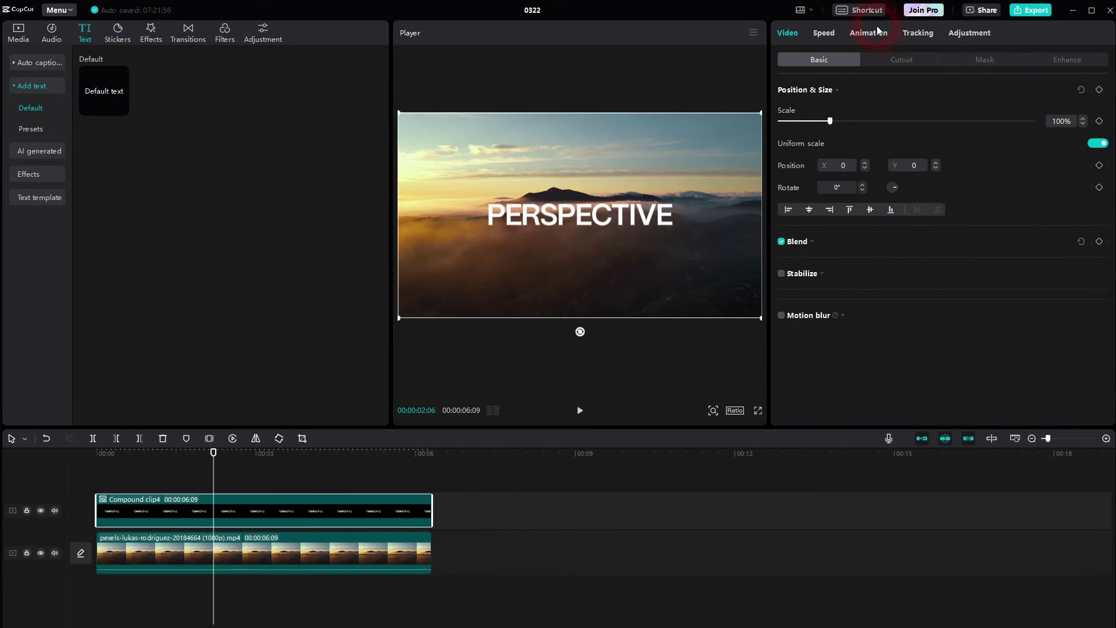
click(867, 31)
click(1023, 244)
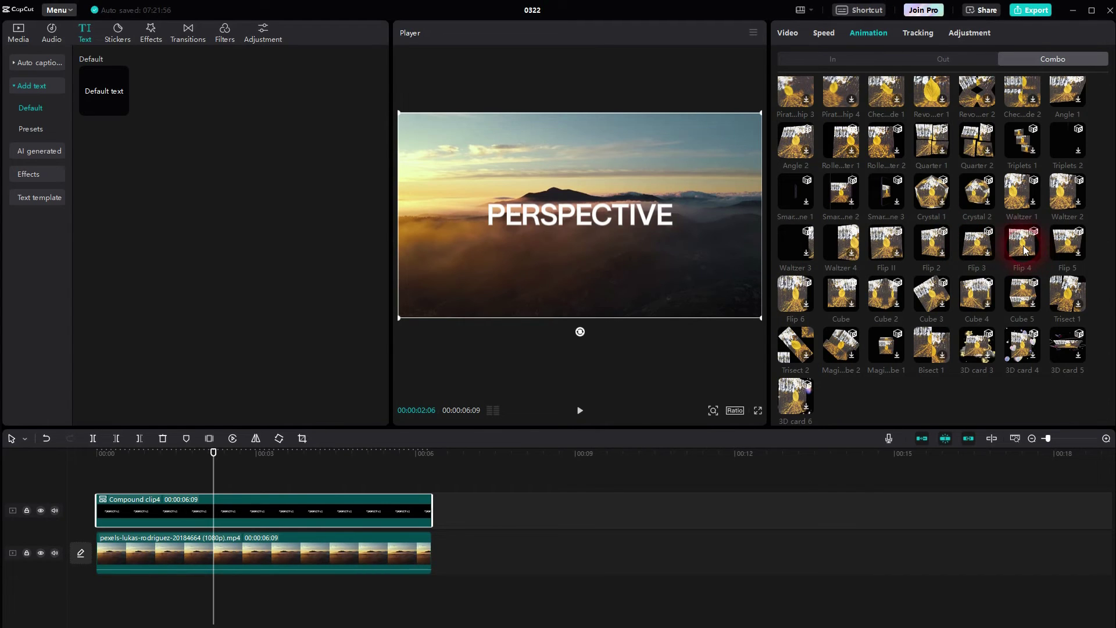
Step: Preview the flipping title, then scrub back to about one second
click(675, 313)
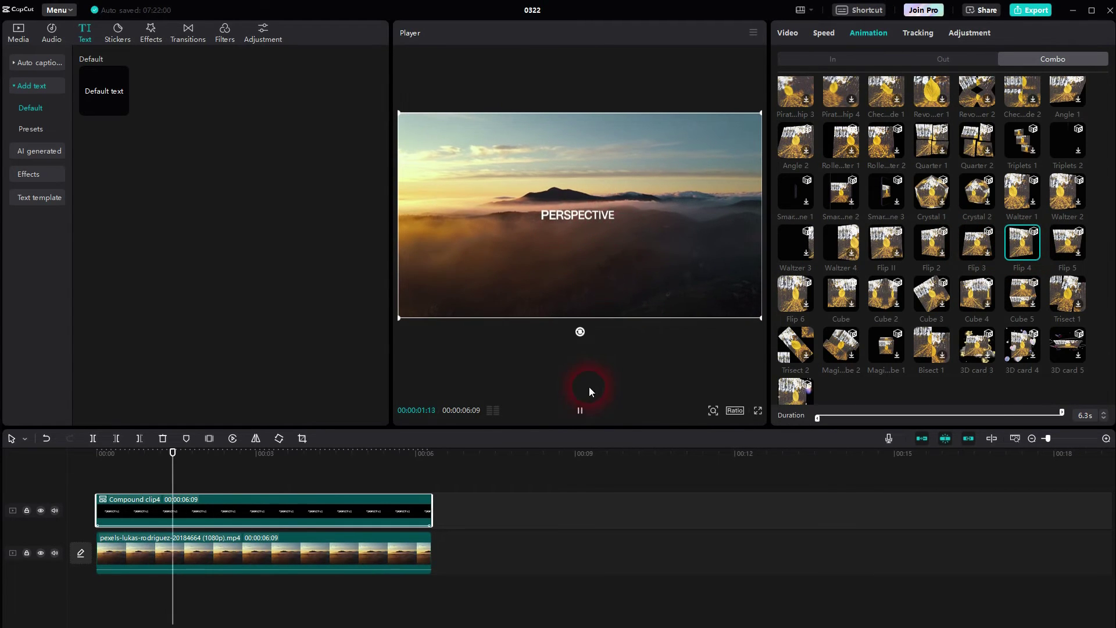
click(269, 491)
drag(214, 470, 187, 492)
Step: Scrub through the title animation to check it at different moments
right_click(213, 510)
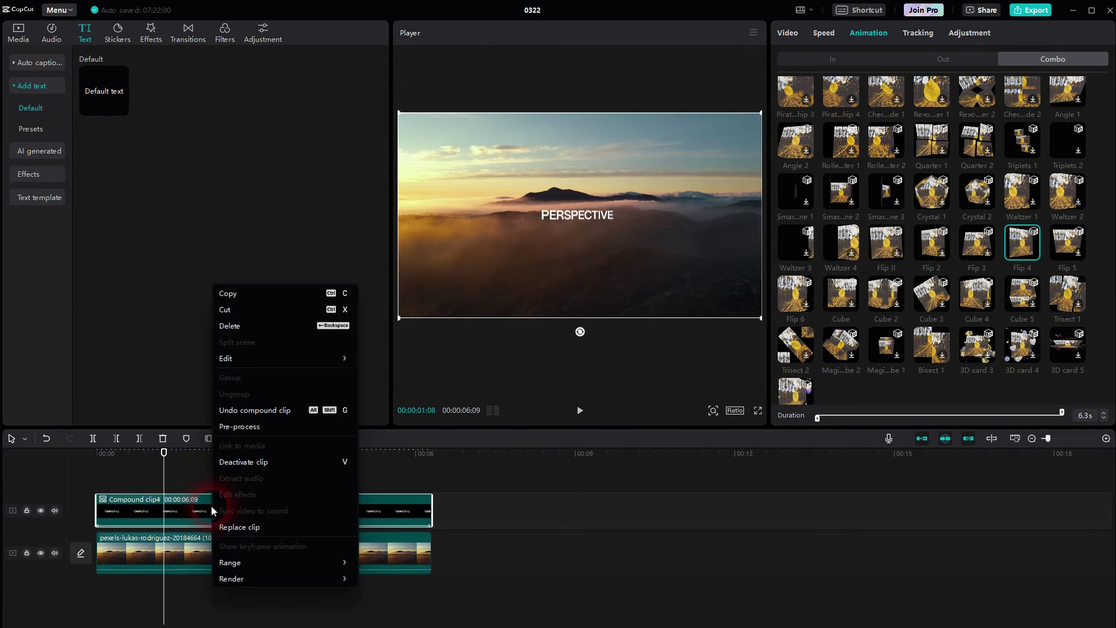
click(512, 474)
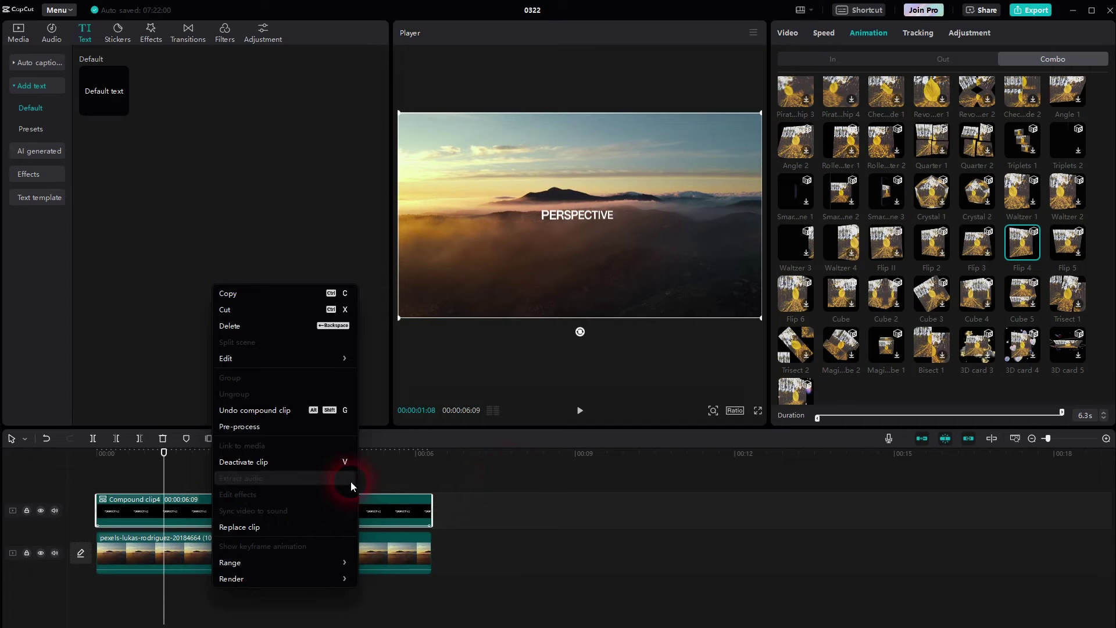
click(163, 473)
drag(169, 480, 121, 468)
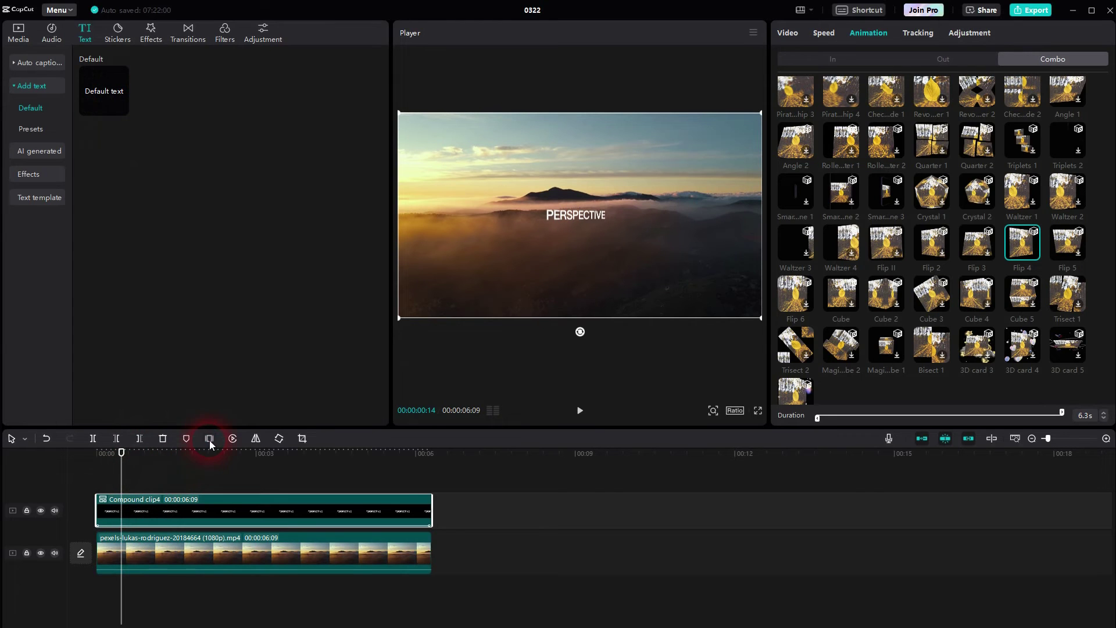
Step: Hide the landscape video track and freeze a 3-second frame of the title
click(41, 553)
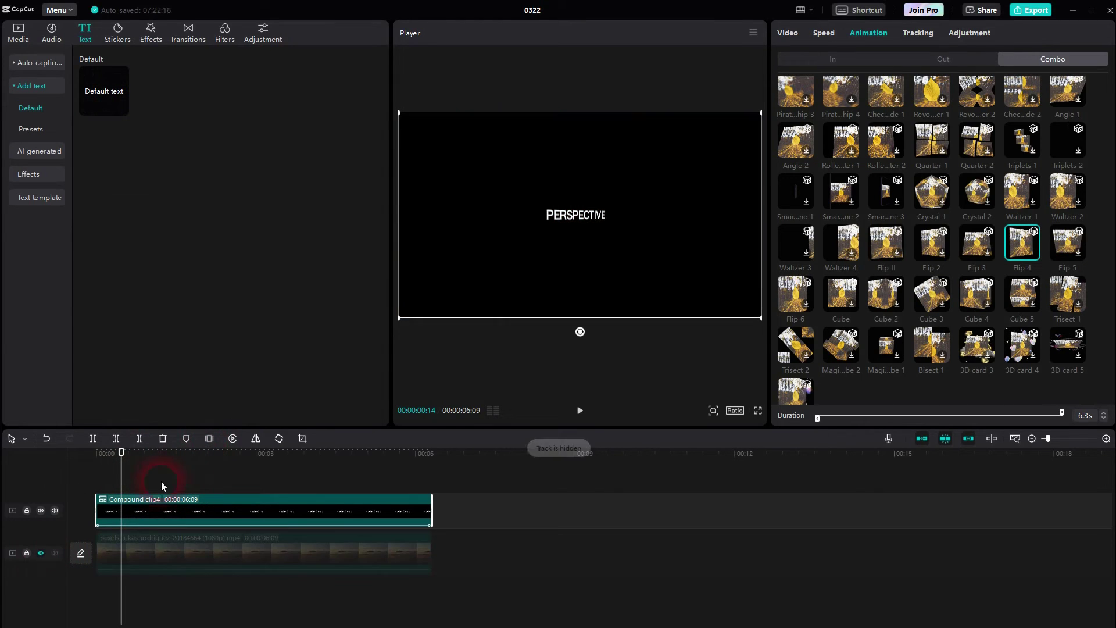
click(209, 438)
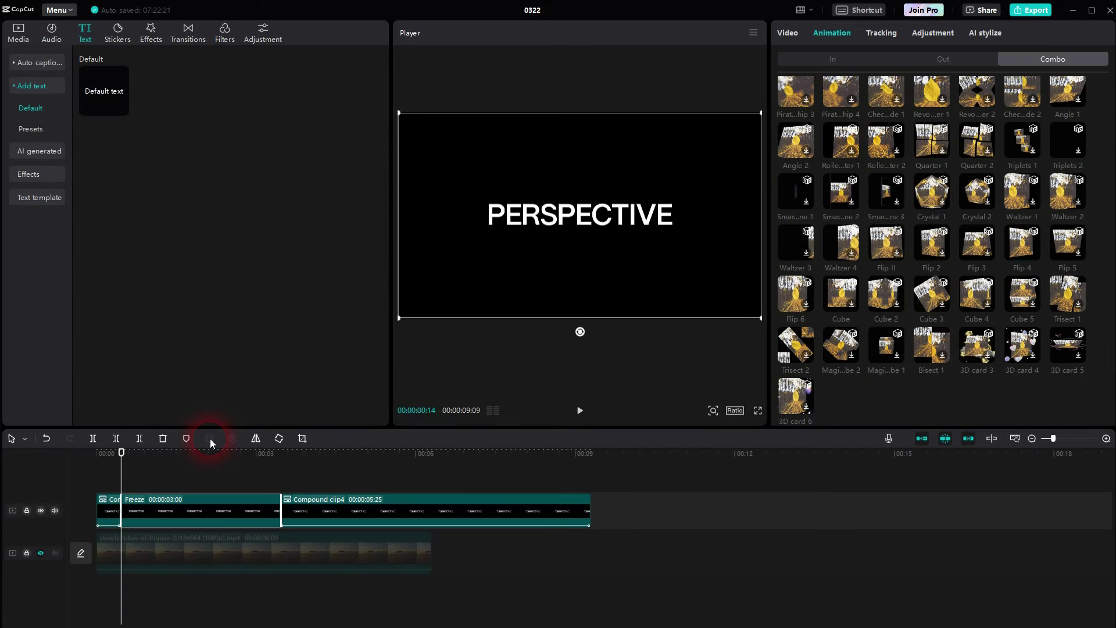
click(204, 494)
Step: Delete the freeze segment and undo back to the original compound clip
key(Delete)
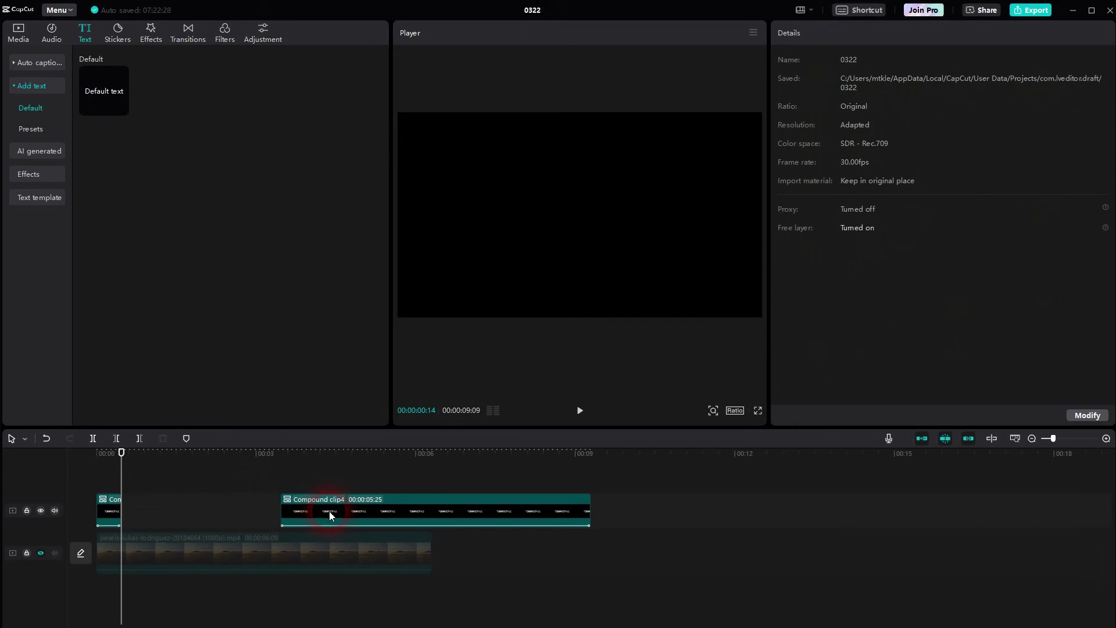
key(ctrl+z)
key(ctrl+z)
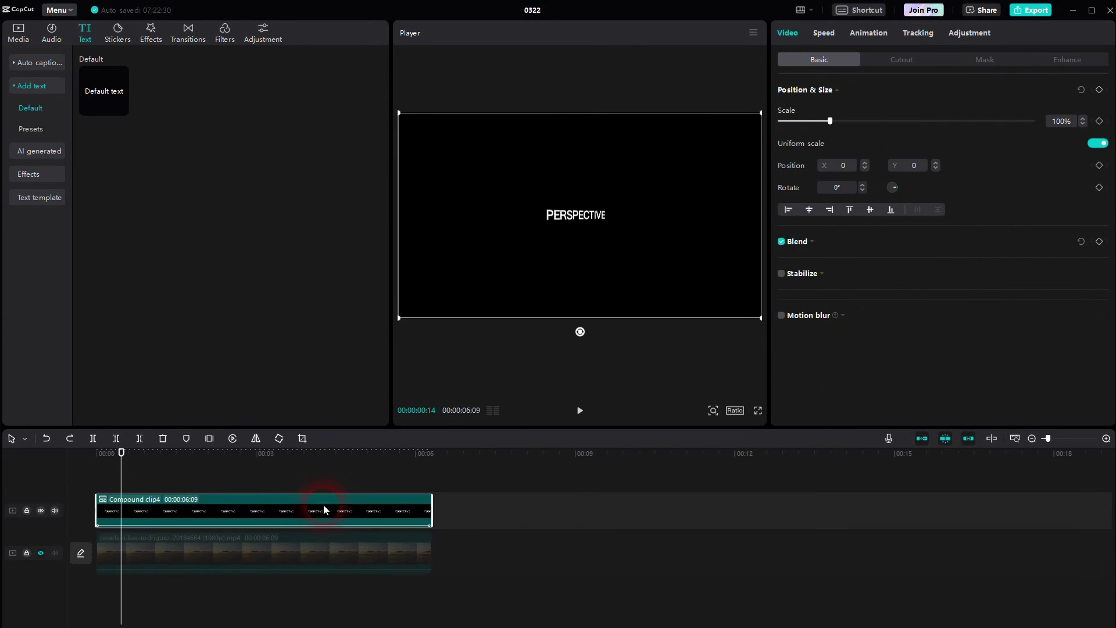
right_click(188, 497)
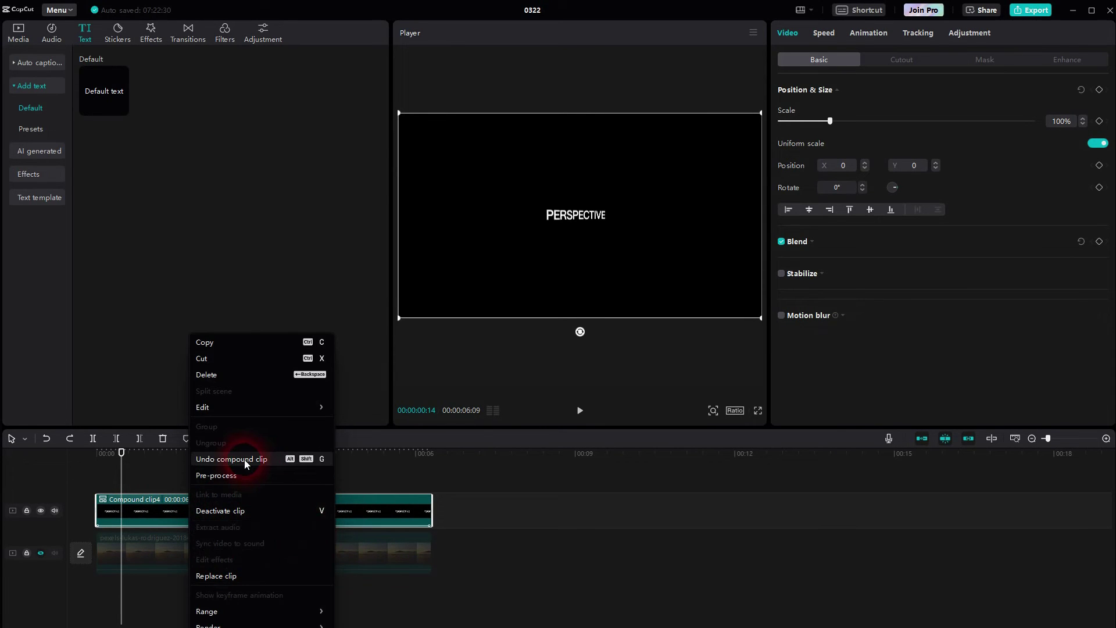
click(472, 505)
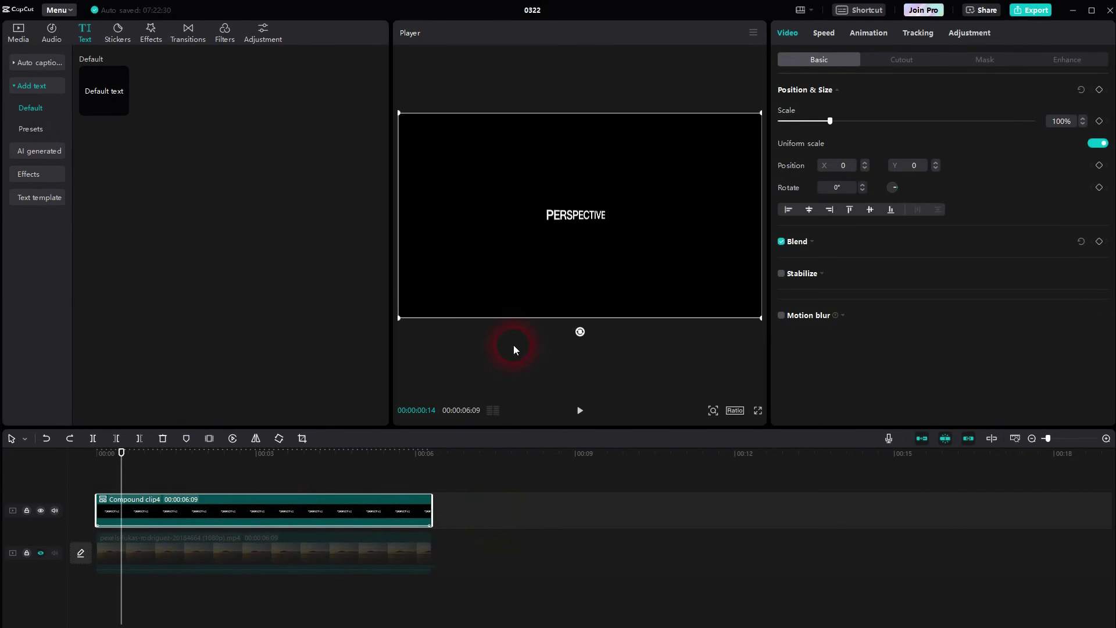
Step: Near the clip's end, scale the PERSPECTIVE title up to 235%
click(753, 33)
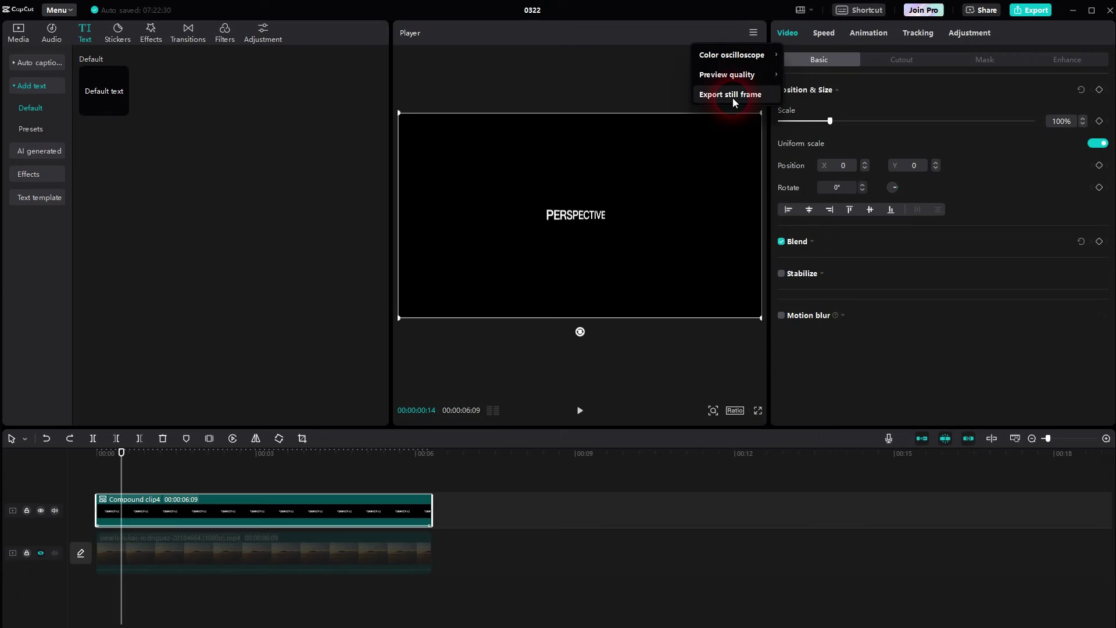
drag(121, 471, 423, 487)
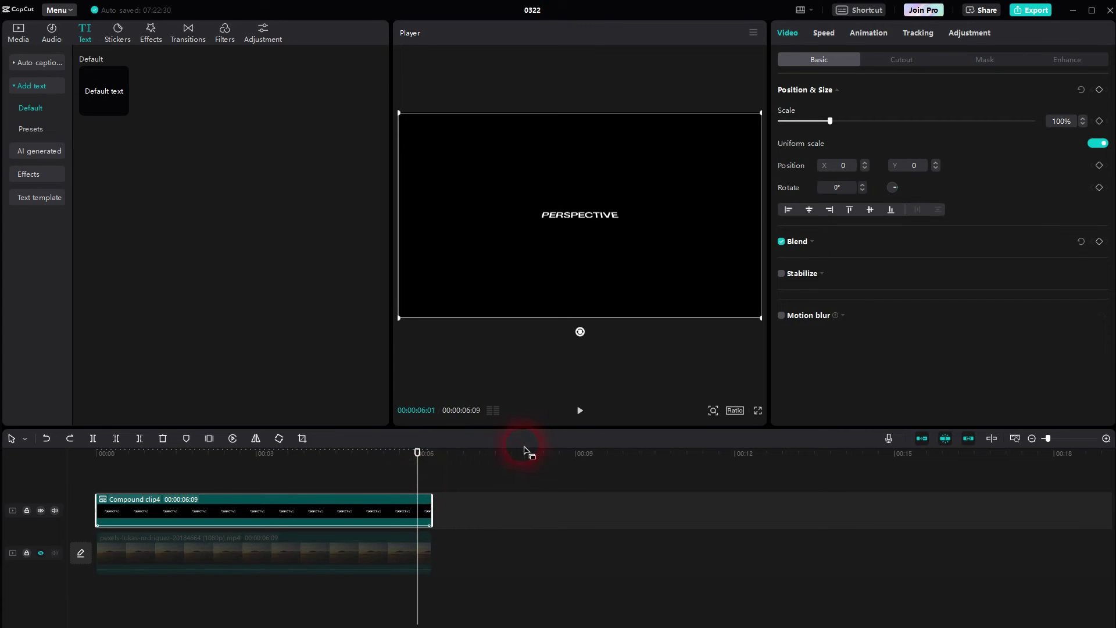
drag(837, 123, 898, 123)
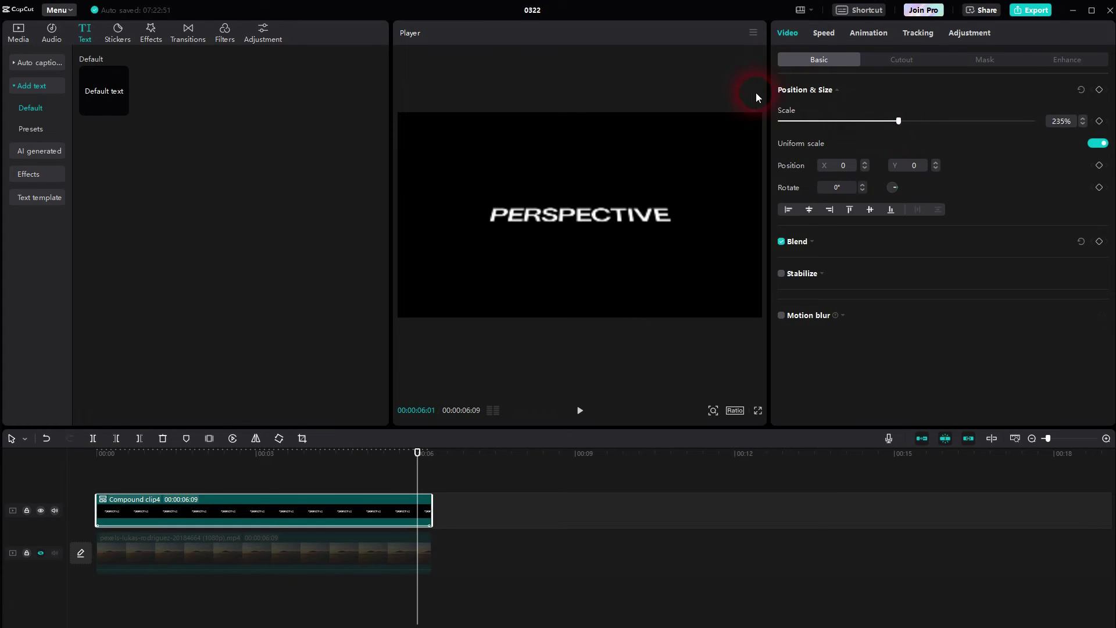
Step: Export the current frame as a 1080P JPEG still named 0322
click(753, 33)
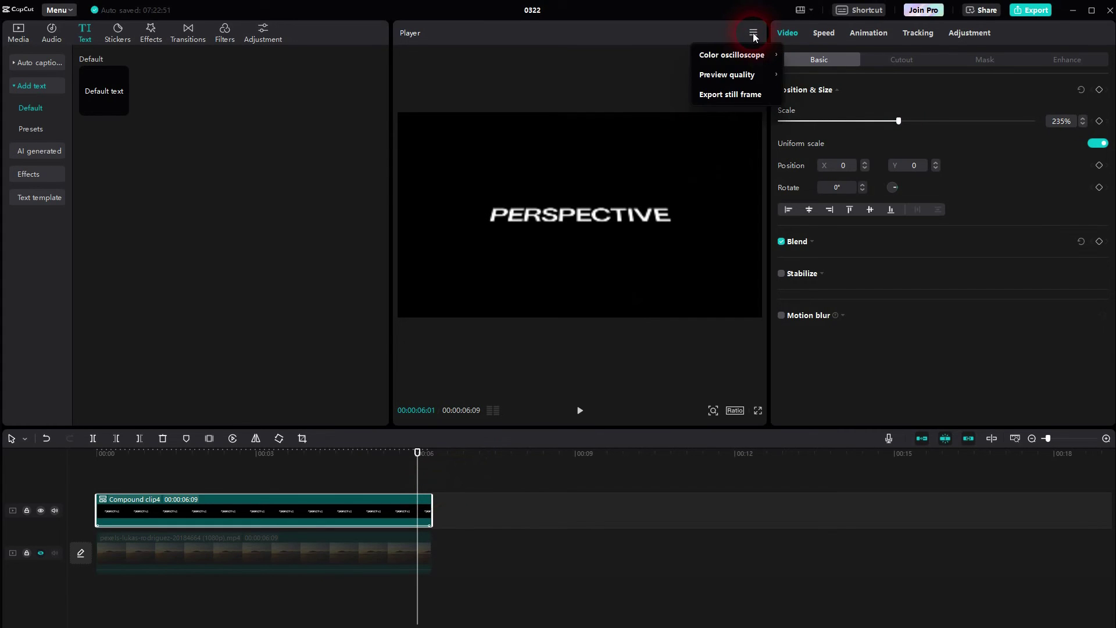
click(739, 95)
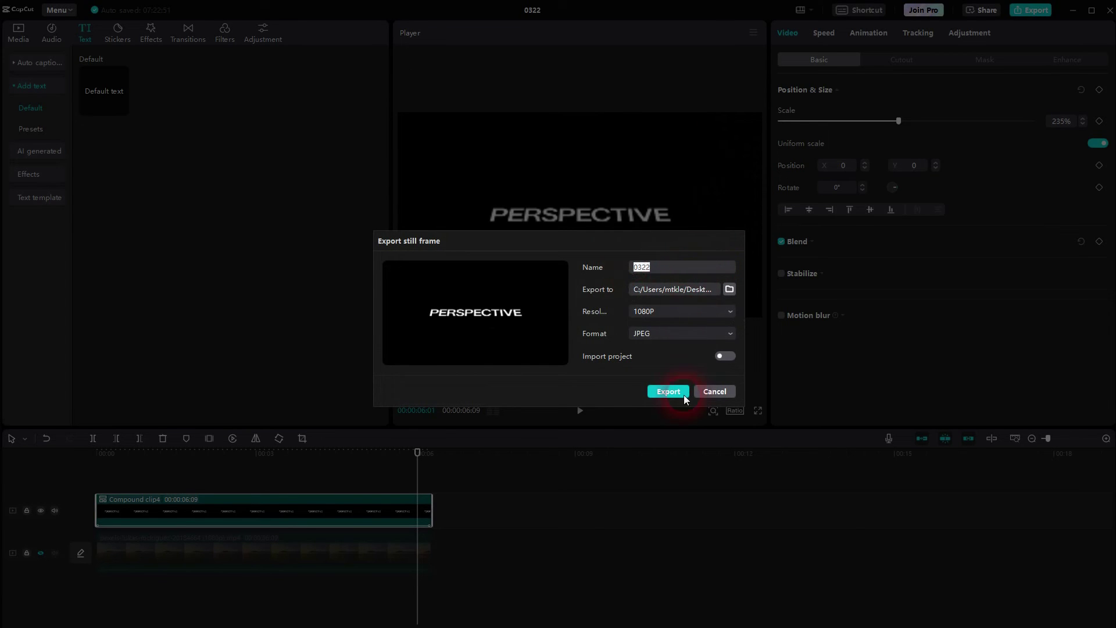
click(666, 393)
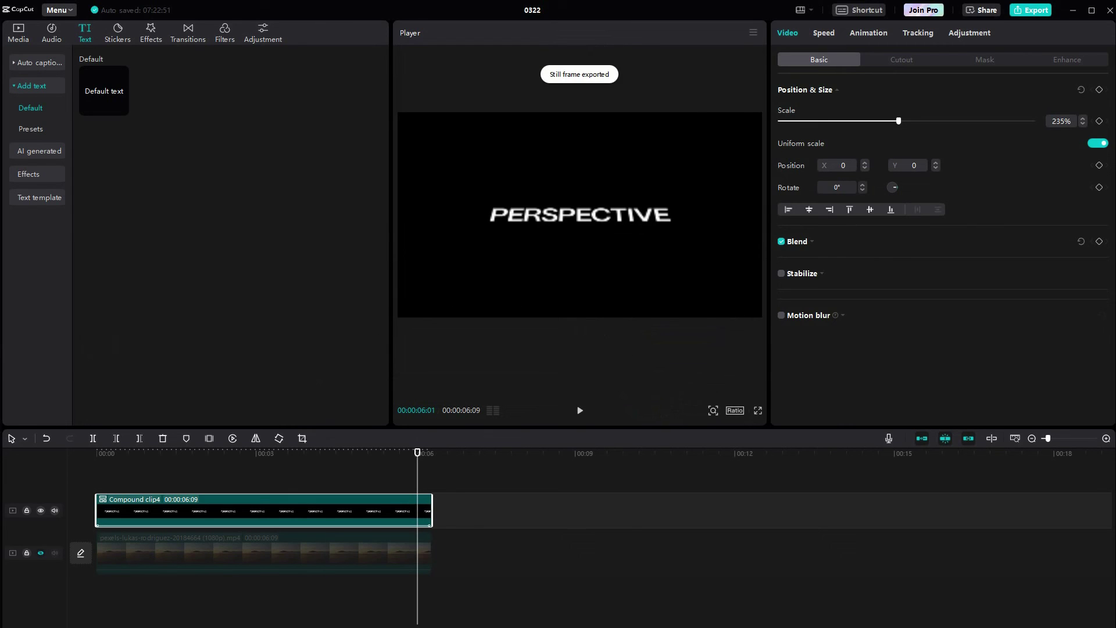
Step: Import 0322.jpg into Media and place it on an overlay track above the landscape at 00:00
click(27, 38)
drag(161, 303, 325, 441)
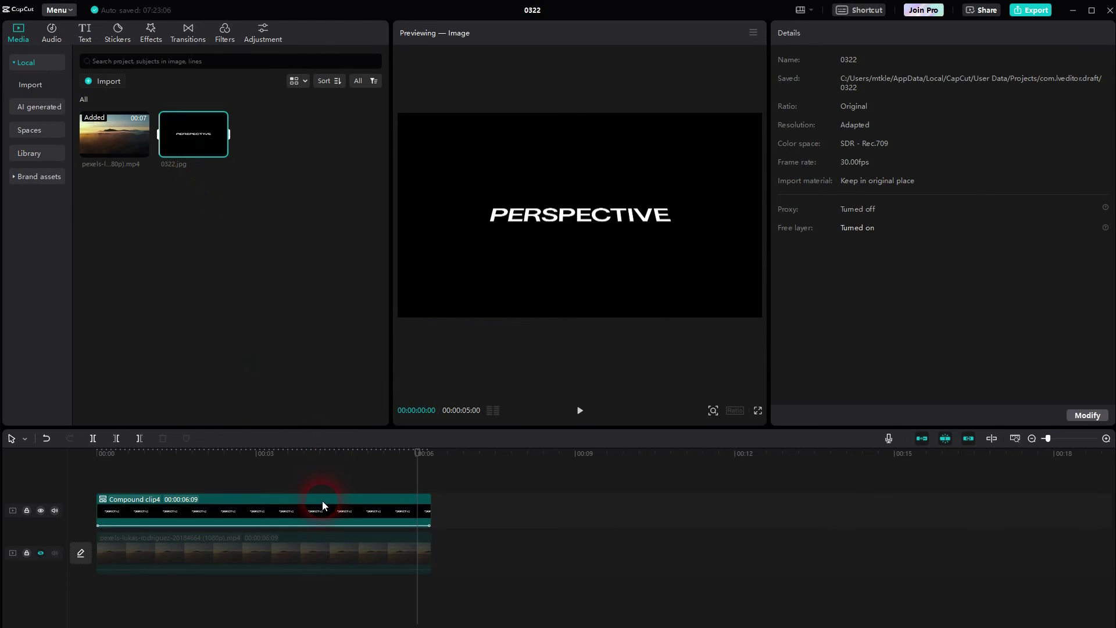
drag(322, 500, 193, 148)
click(221, 150)
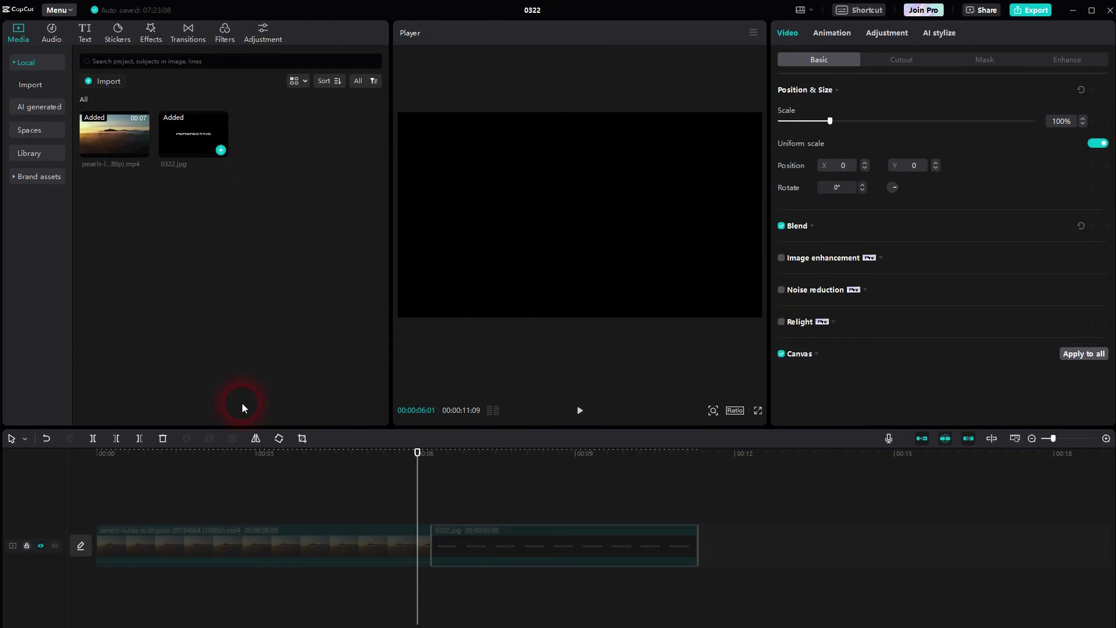
drag(525, 539, 148, 493)
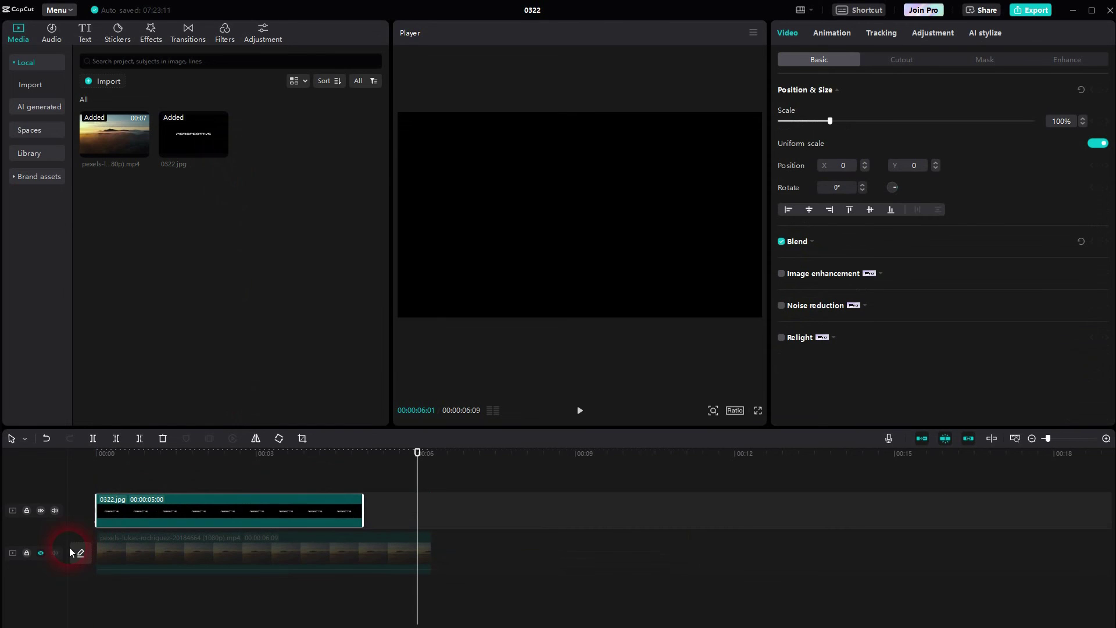
Step: Unhide the landscape video track and extend the image to 00:00:06:09 to match it
click(41, 553)
click(347, 503)
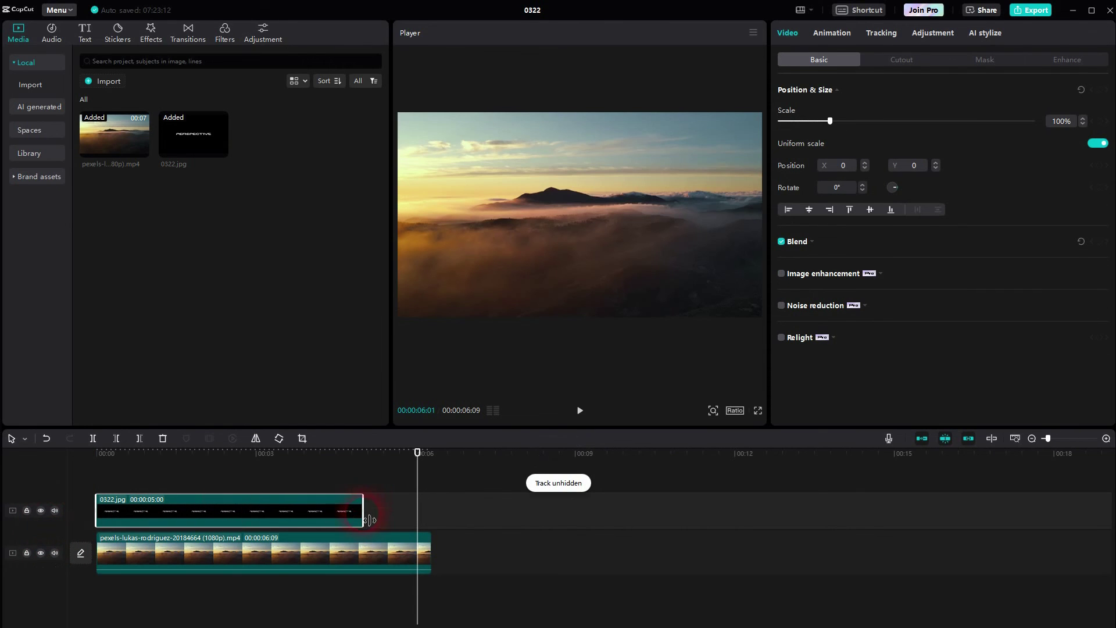
drag(369, 520, 441, 518)
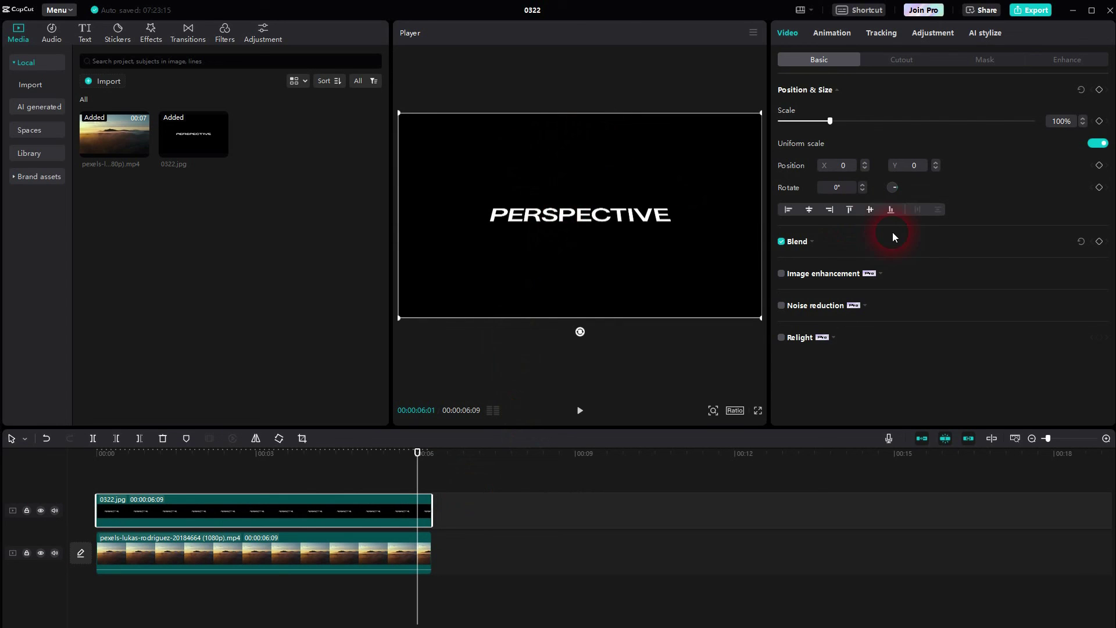
Step: Set the 0322.jpg image's Blend Mode to Screen
click(810, 241)
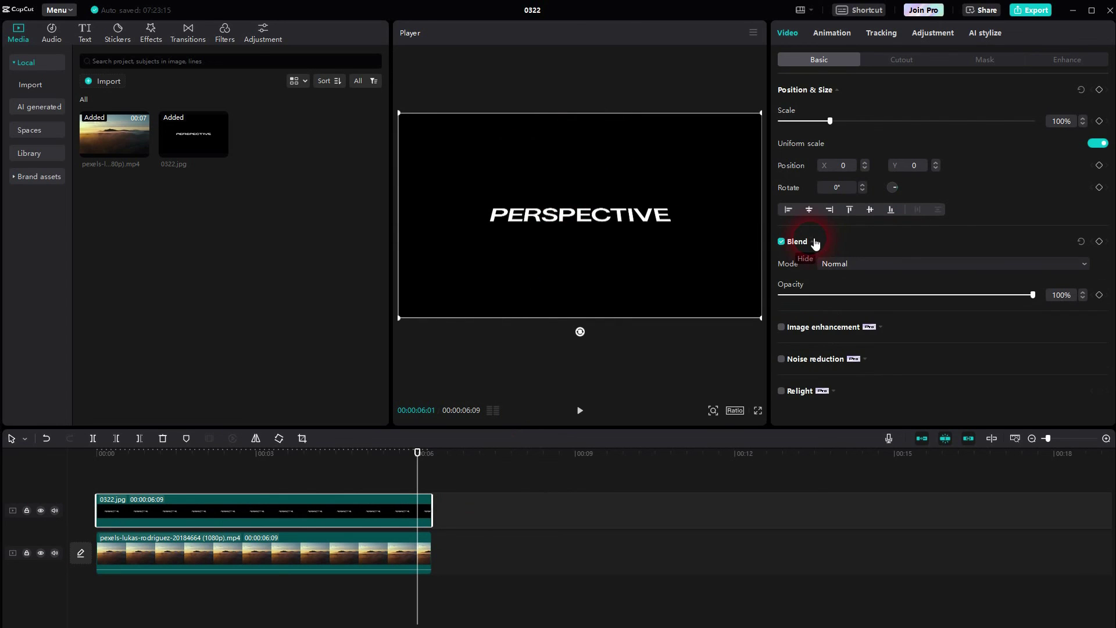
click(916, 267)
click(898, 319)
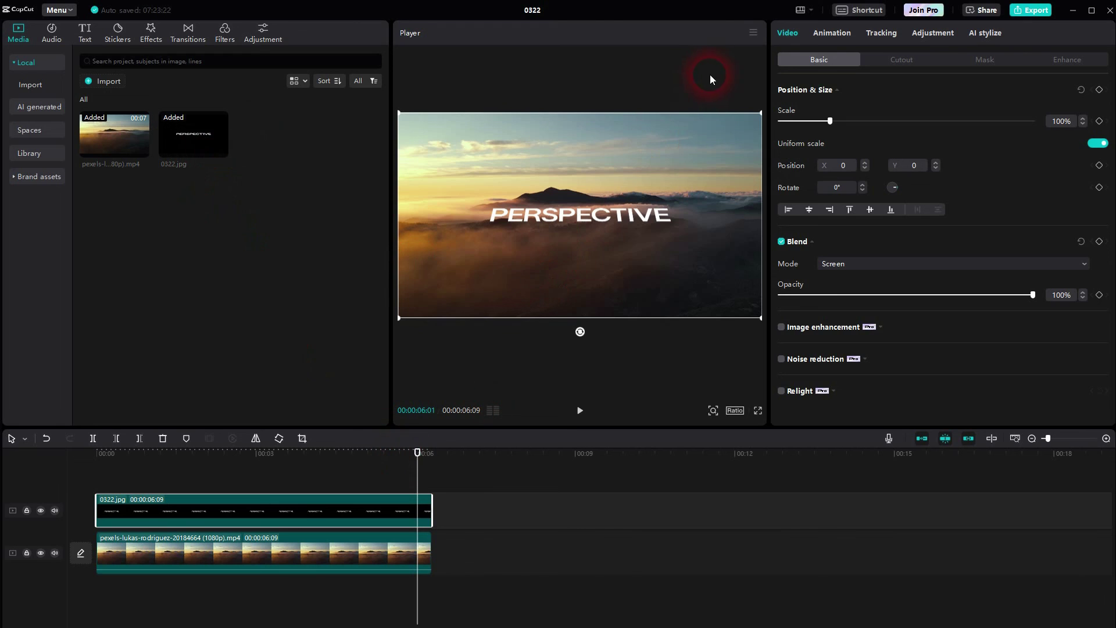
click(754, 33)
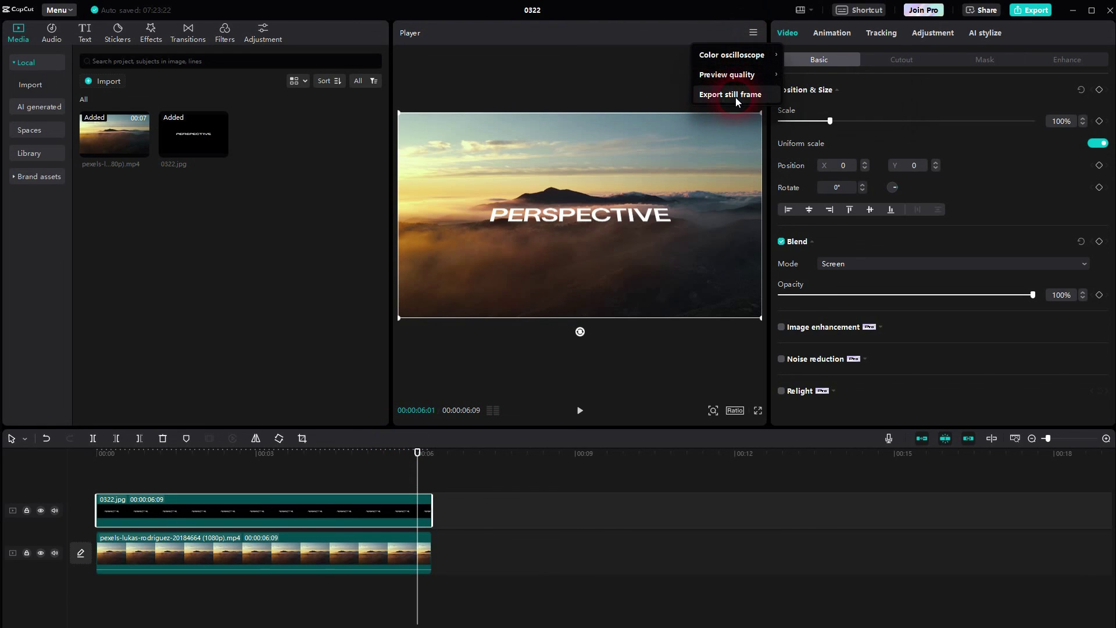
click(537, 92)
click(425, 477)
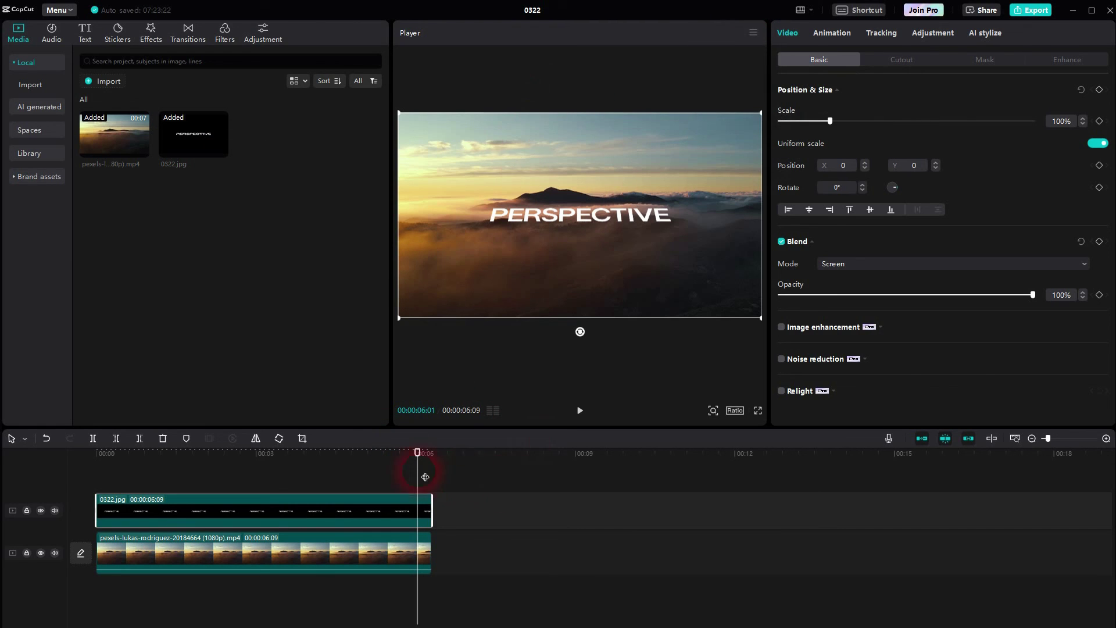
drag(425, 480, 57, 555)
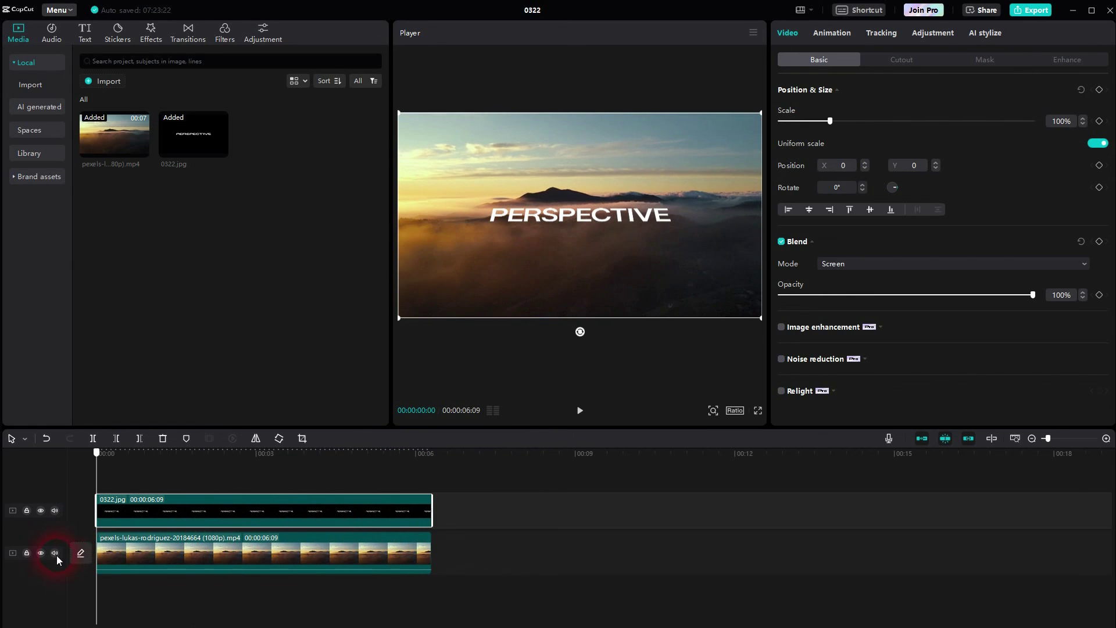